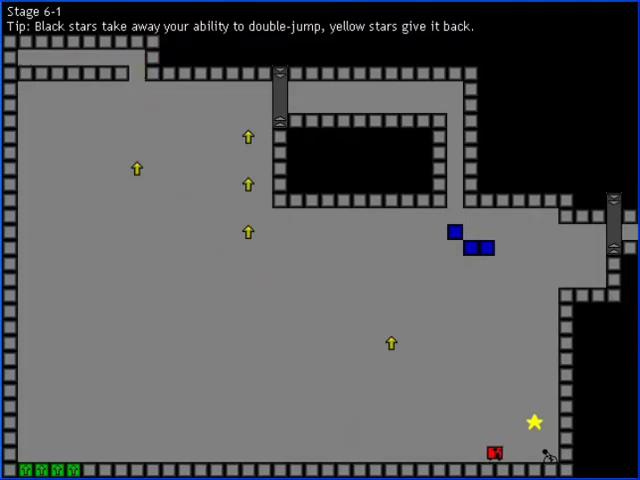
# Step: Jump the red cube up-left, land on the yellow star, and collect the arrow above
pyautogui.press('Left')
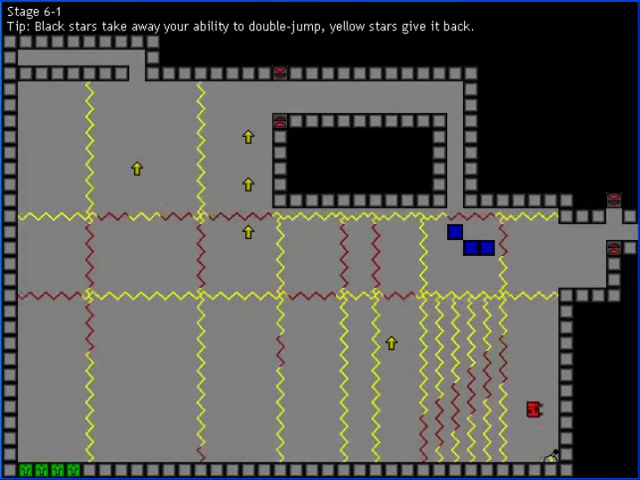
pyautogui.press('Up')
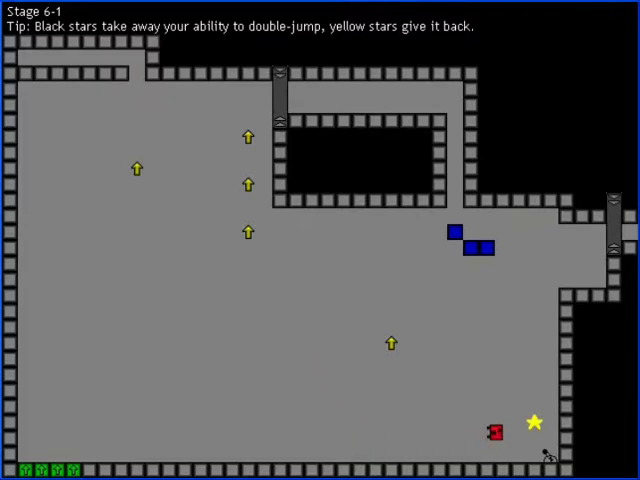
pyautogui.press('Down')
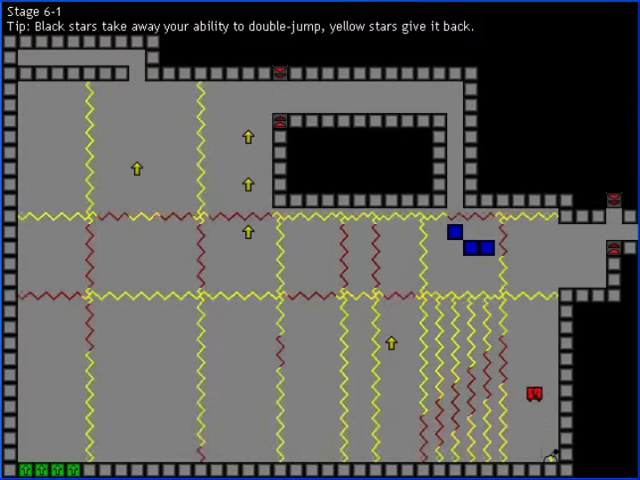
pyautogui.press('Up')
pyautogui.press('Left')
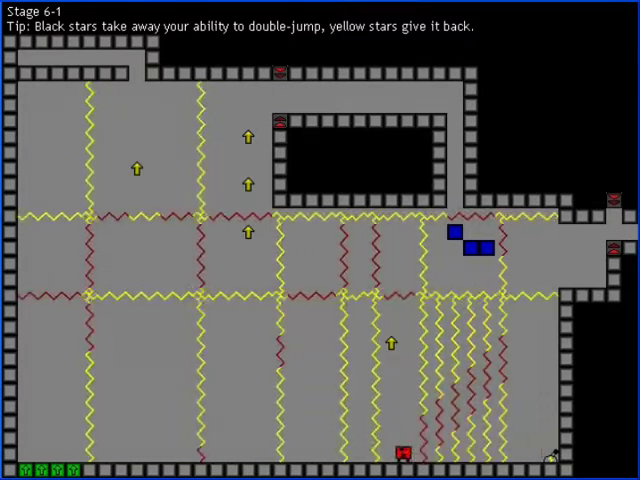
pyautogui.press('Up')
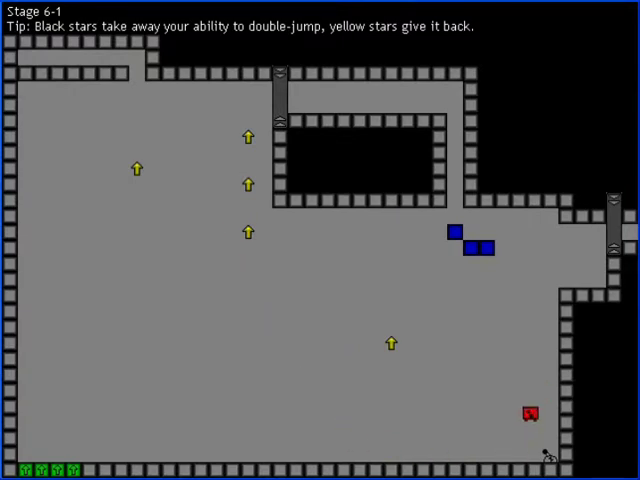
# Step: Cross the laser area, climb the left wall, and reach the black star in the top corridor
pyautogui.press('Left')
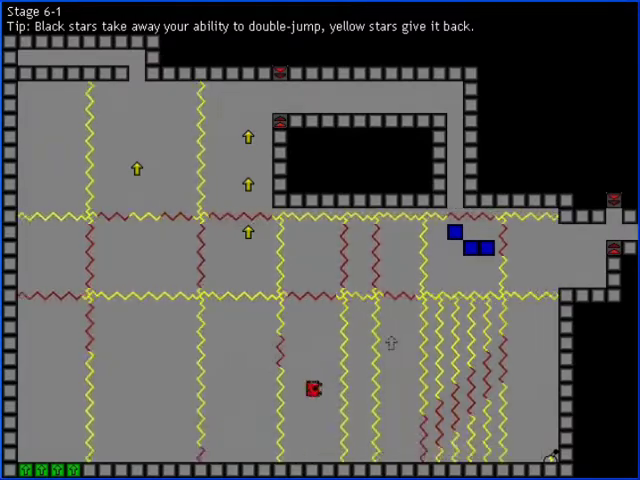
pyautogui.press('Left')
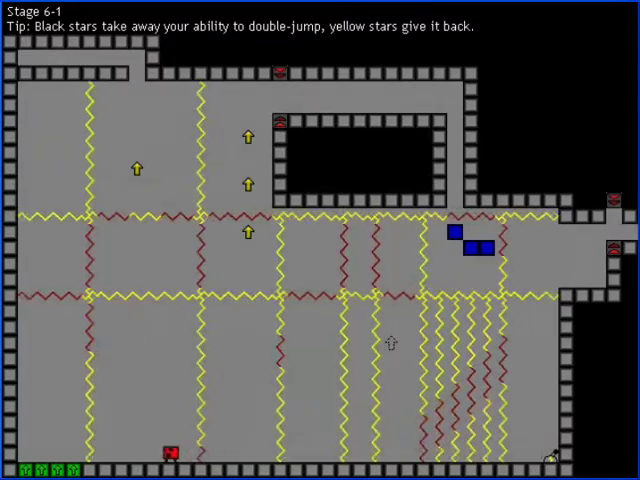
pyautogui.press('Left')
pyautogui.press('Up')
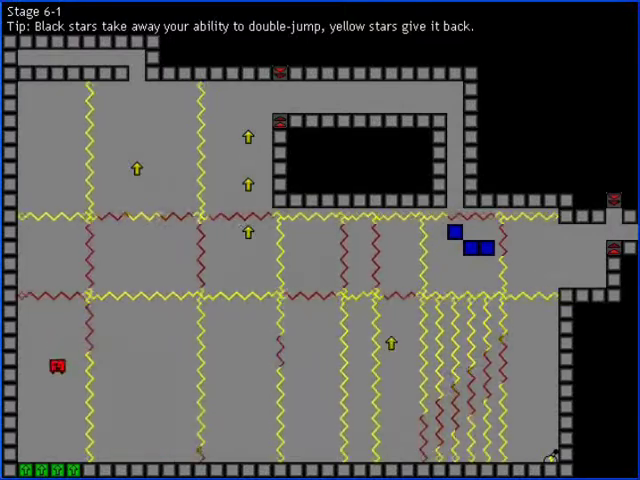
pyautogui.press('Up')
pyautogui.press('Right')
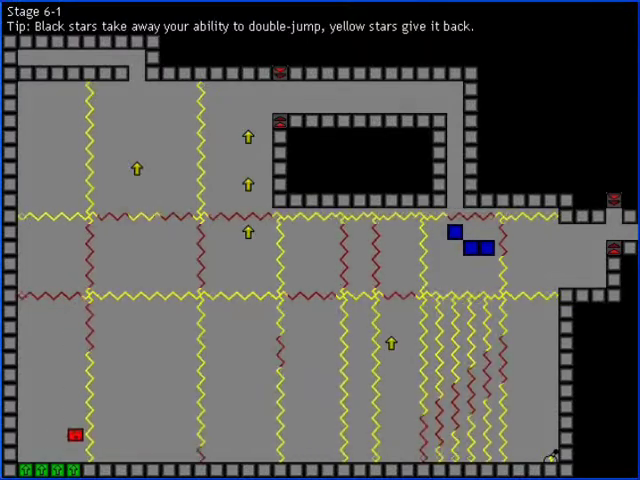
pyautogui.press('Right')
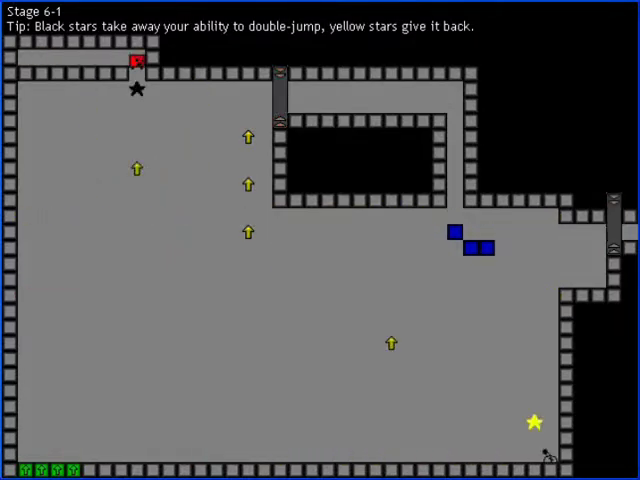
pyautogui.press('Right')
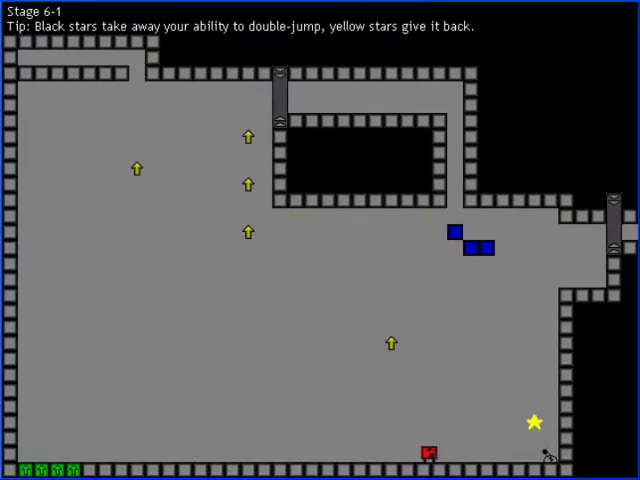
# Step: Collect the yellow star and run the top corridor to the Stage 6-1 exit
pyautogui.press('shift')
pyautogui.press('shift')
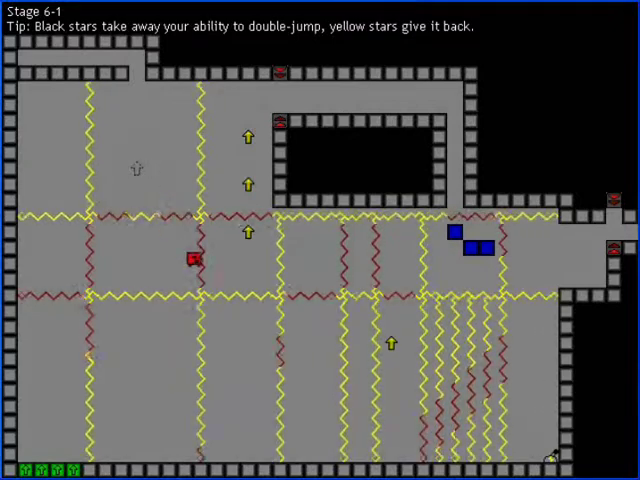
pyautogui.press('Right')
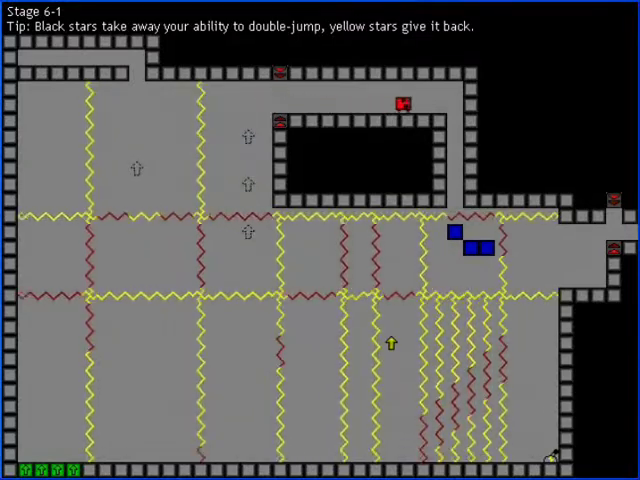
pyautogui.press('Right')
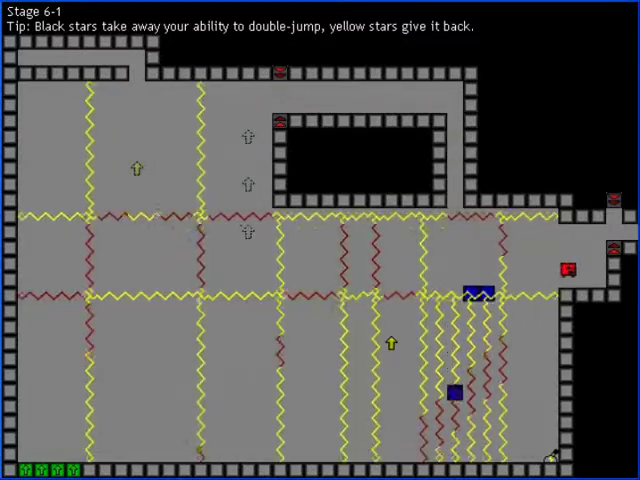
pyautogui.press('Right')
# Step: Climb the arrow boosters into the upper area, then drop down the right side
pyautogui.press('Up')
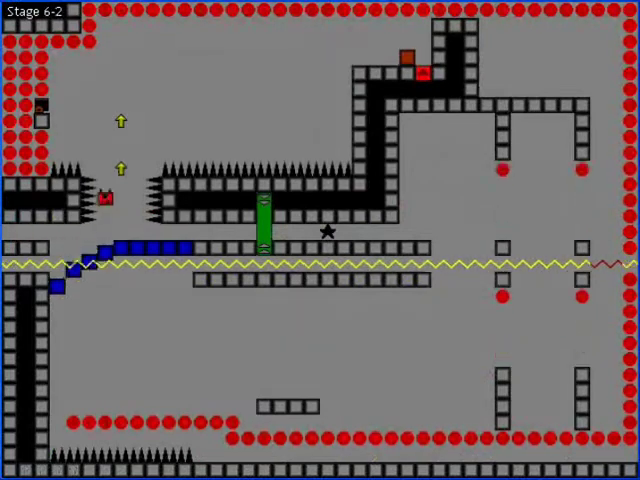
pyautogui.press('Right')
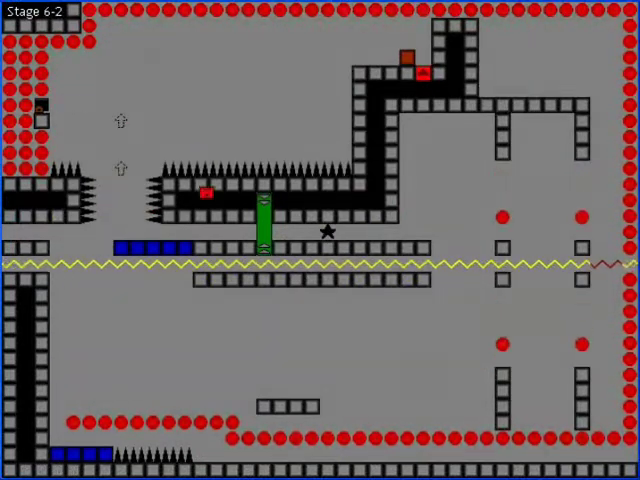
pyautogui.press('Right')
pyautogui.press('shift')
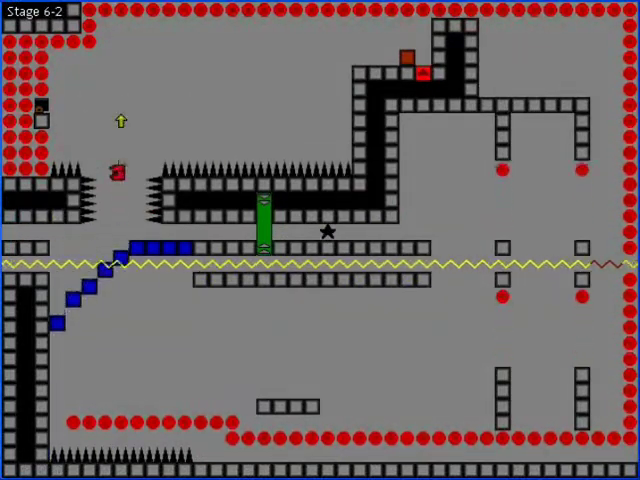
pyautogui.press('Right')
pyautogui.press('Right')
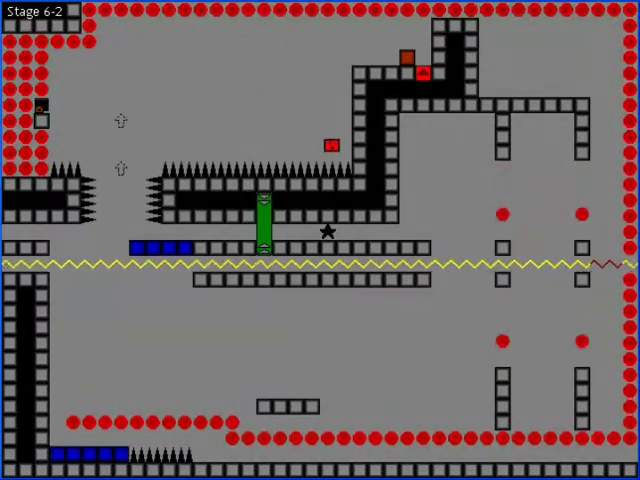
pyautogui.press('Right')
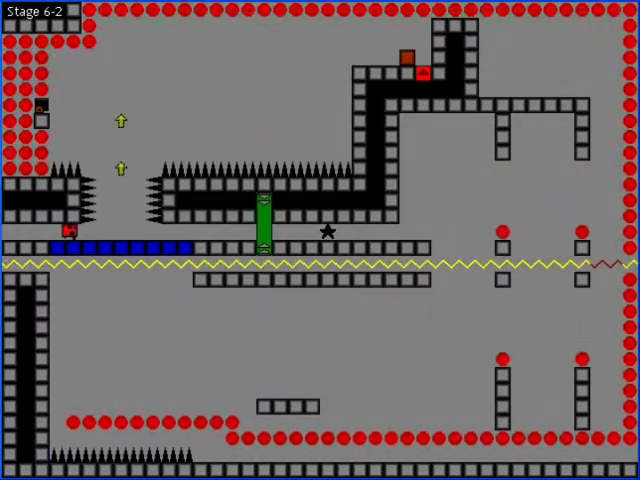
# Step: Retry by boosting past the left spikes to the top platform and running left
pyautogui.press('Right')
pyautogui.press('shift')
pyautogui.press('Right')
pyautogui.press('shift')
pyautogui.press('Right')
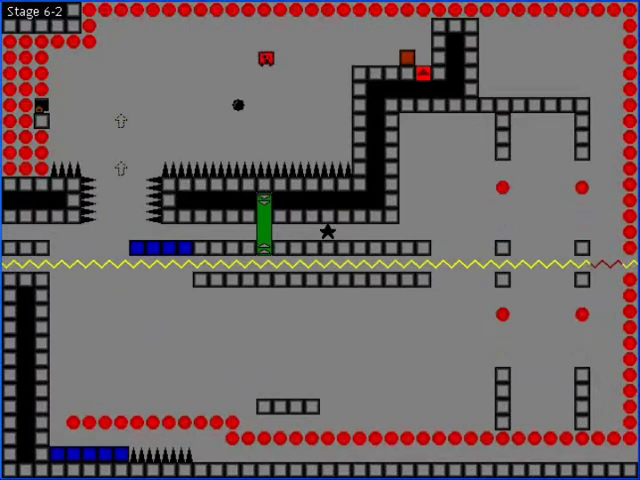
pyautogui.press('Right')
pyautogui.press('Left')
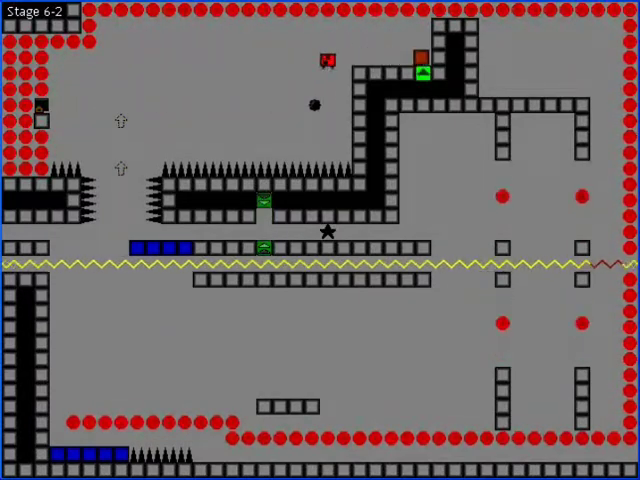
pyautogui.press('Left')
pyautogui.press('Left')
pyautogui.press('Left')
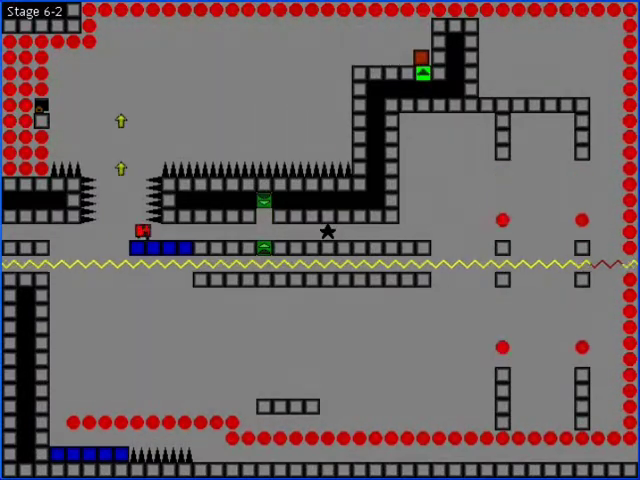
# Step: Drop onto the blue platform and run the middle ledge toward the red dots
pyautogui.press('Right')
pyautogui.press('Right')
pyautogui.press('Right')
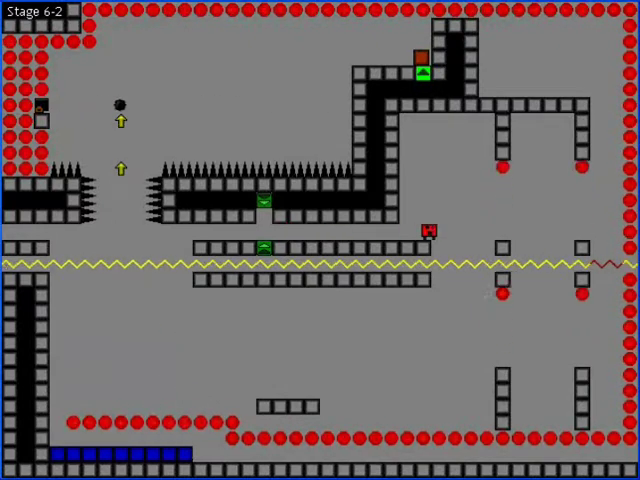
pyautogui.press('shift')
pyautogui.press('Right')
pyautogui.press('Right')
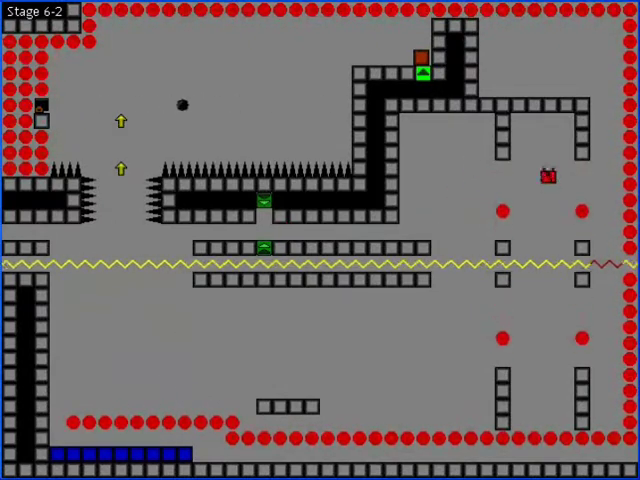
pyautogui.press('Right')
pyautogui.press('Right')
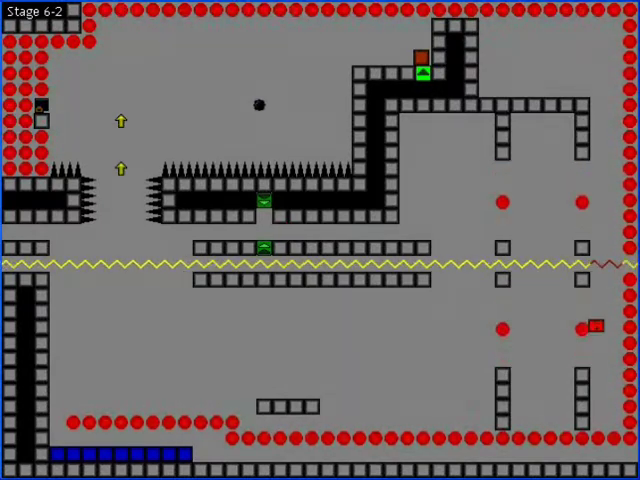
pyautogui.press('Right')
# Step: From the respawn point, boost up into the top area and head for the switch
pyautogui.press('r')
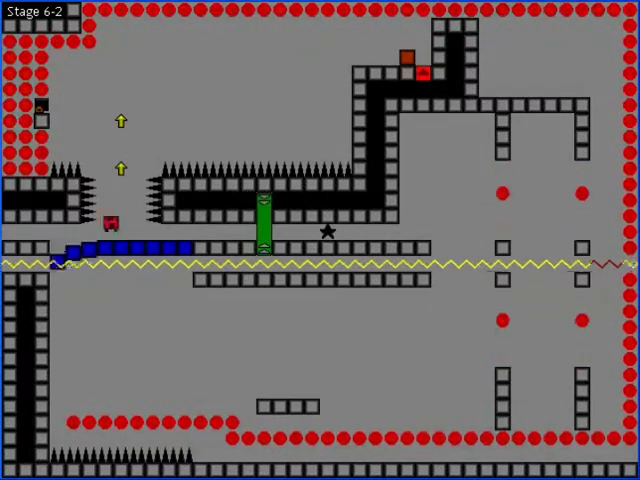
pyautogui.press('shift')
pyautogui.press('shift')
pyautogui.press('Right')
pyautogui.press('Right')
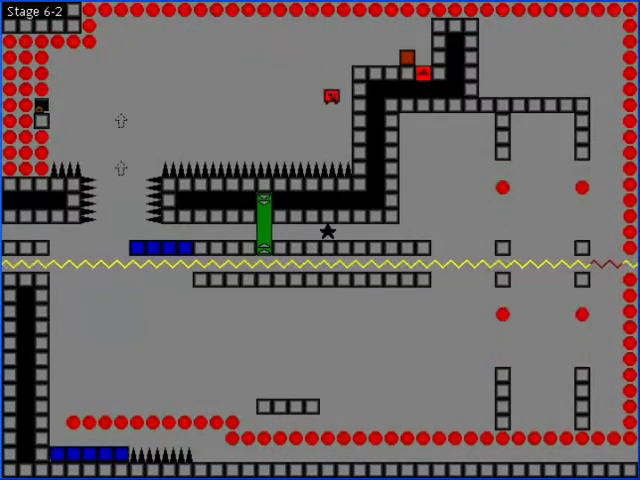
pyautogui.press('Right')
pyautogui.press('shift')
# Step: Hit the switch to lower the green pillar, grab the star, and jump the red dots
pyautogui.press('Left')
pyautogui.press('Left')
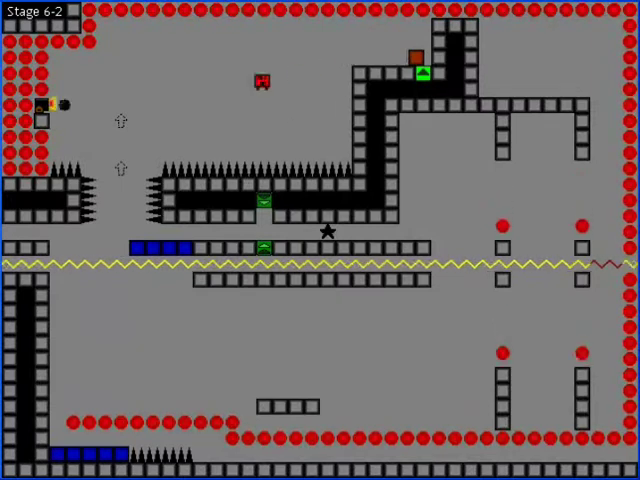
pyautogui.press('Left')
pyautogui.press('Left')
pyautogui.press('Left')
pyautogui.press('Right')
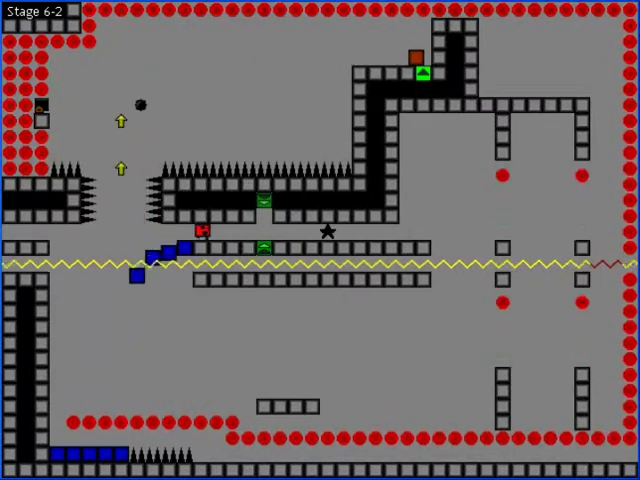
pyautogui.press('Right')
pyautogui.press('Right')
pyautogui.press('Right')
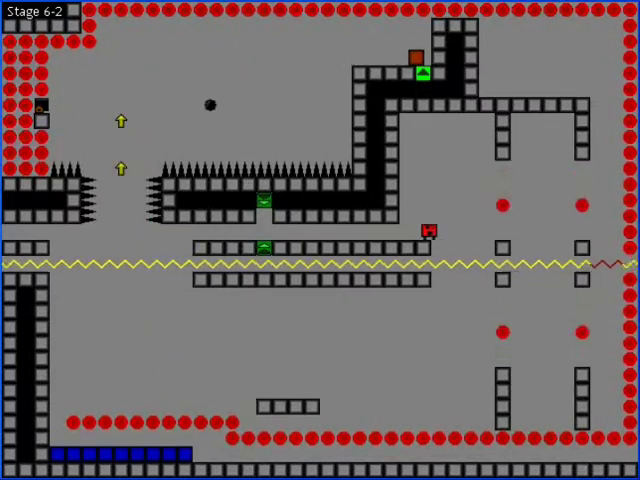
pyautogui.press('shift')
pyautogui.press('Right')
pyautogui.press('Right')
pyautogui.press('Right')
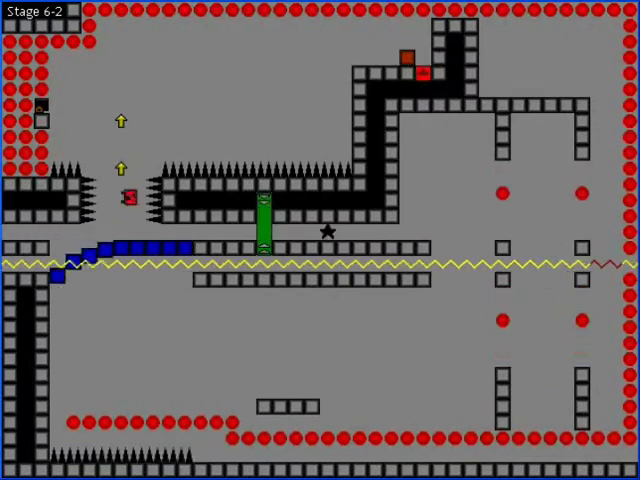
# Step: Boost up past the arrows, press the top switch, and collect the platform star
pyautogui.press('shift')
pyautogui.press('Right')
pyautogui.press('shift')
pyautogui.press('Right')
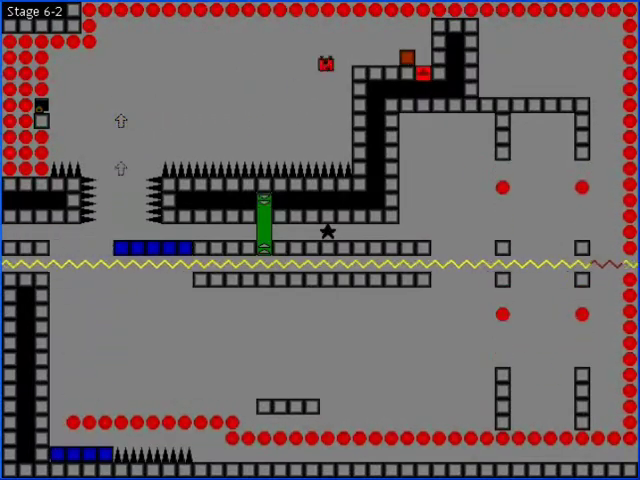
pyautogui.press('Left')
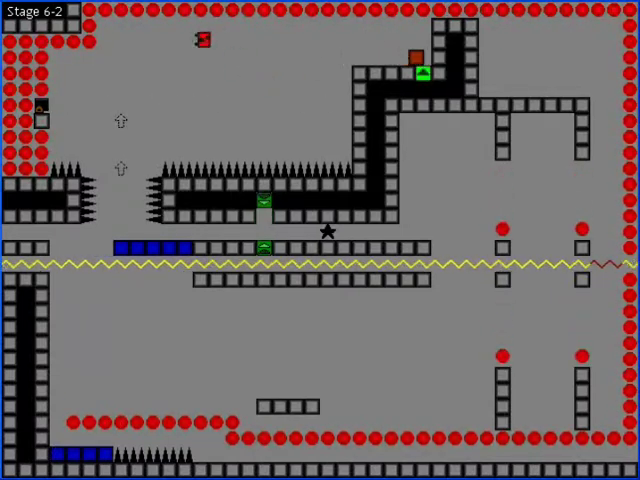
pyautogui.press('Left')
pyautogui.press('Right')
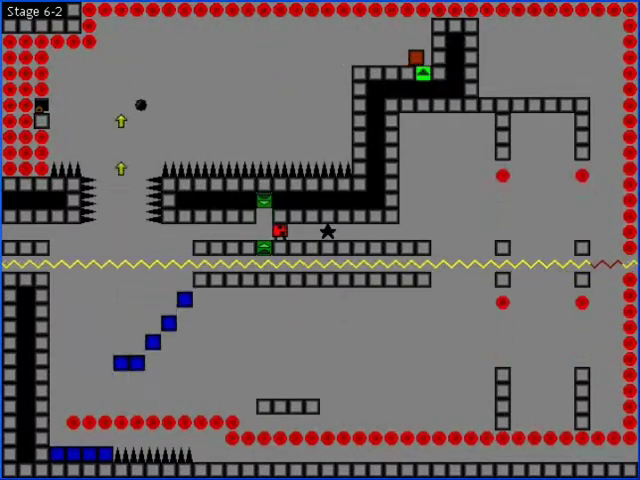
pyautogui.press('Right')
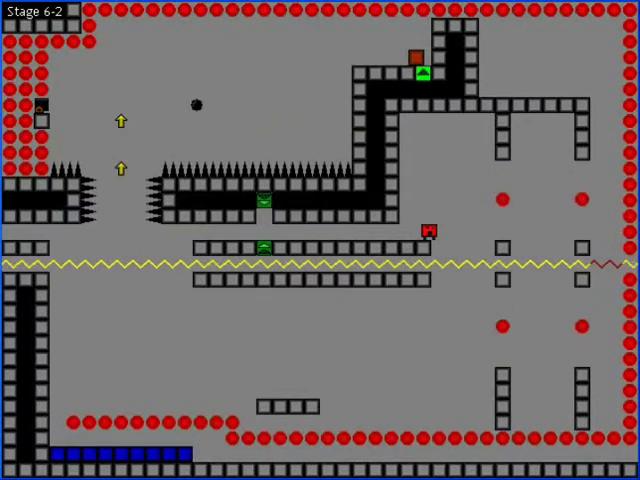
# Step: Jump between the red dots and descend the right side below the zigzag line
pyautogui.press('Up')
pyautogui.press('Right')
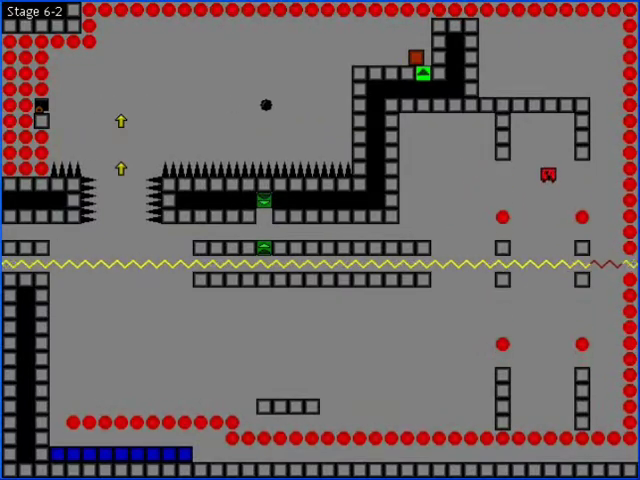
pyautogui.press('Right')
pyautogui.press('Down')
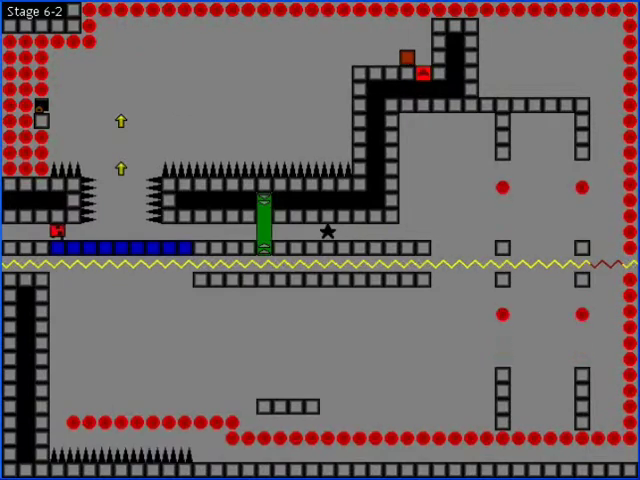
# Step: Launch up via the arrows, dip toward the spikes, and climb back into the top area
pyautogui.press('Right')
pyautogui.press('Up')
pyautogui.press('Right')
pyautogui.press('Left')
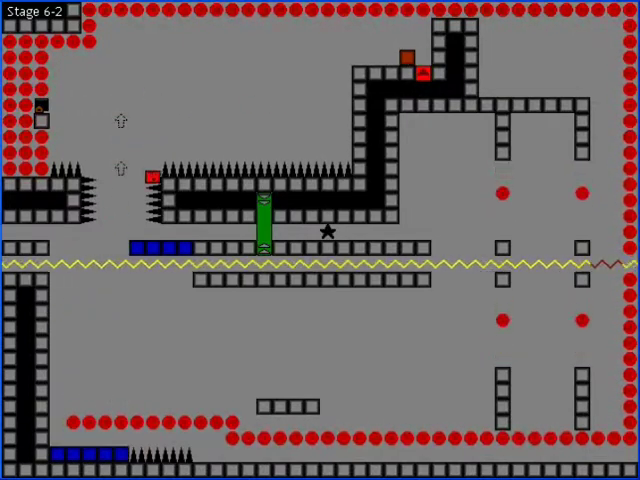
pyautogui.press('Down')
pyautogui.press('Up')
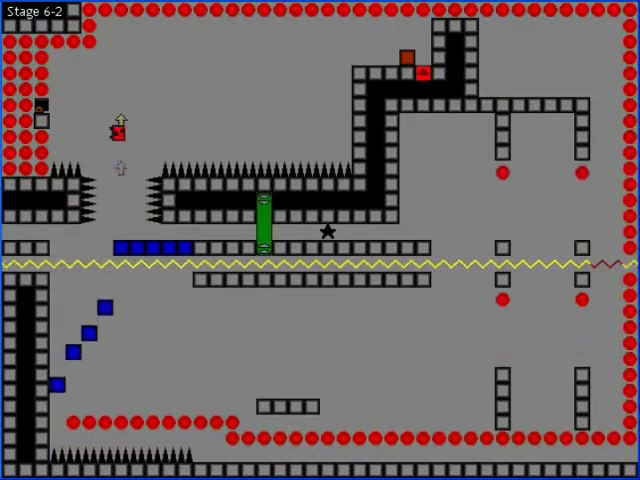
pyautogui.press('Right')
pyautogui.press('Up')
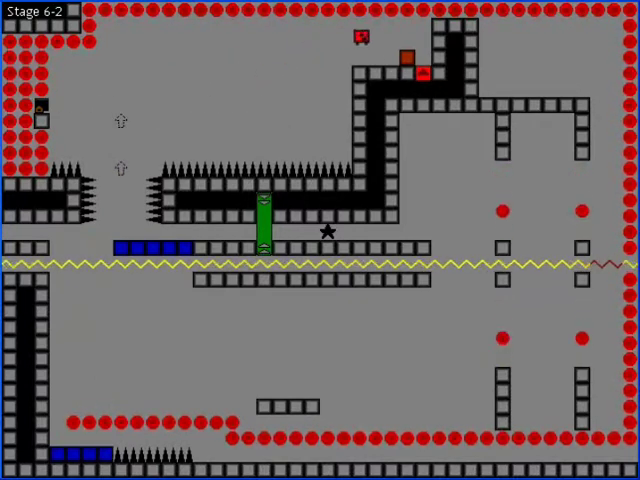
pyautogui.press('Right')
pyautogui.press('Down')
# Step: Cross the top leftward, drop to the ledge, and run right collecting the star
pyautogui.press('Left')
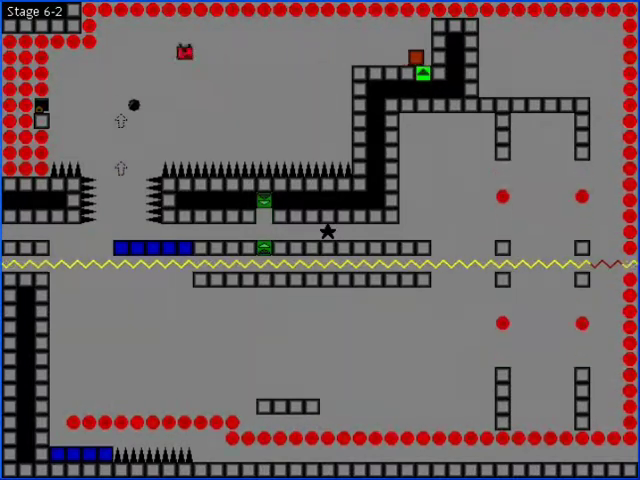
pyautogui.press('Left')
pyautogui.press('Down')
pyautogui.press('Right')
pyautogui.press('Right')
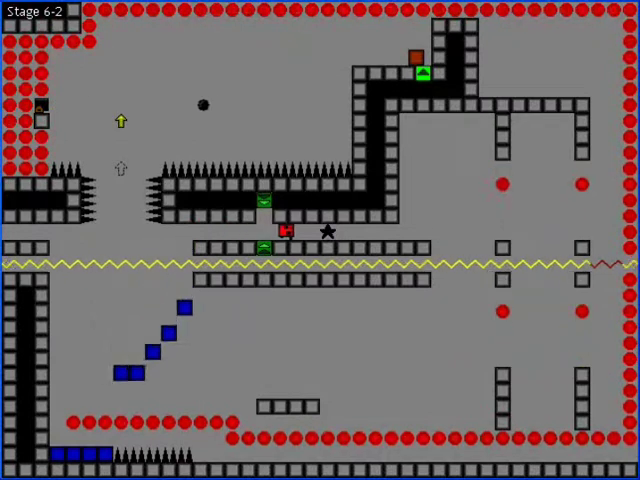
pyautogui.press('Right')
pyautogui.press('Right')
# Step: Jump past the red dots, descend the right side, and move into the lower area
pyautogui.press('Up')
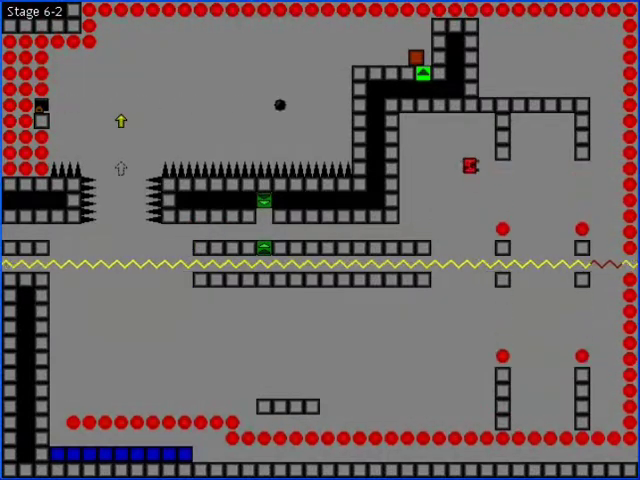
pyautogui.press('Right')
pyautogui.press('Right')
pyautogui.press('Down')
pyautogui.press('Down')
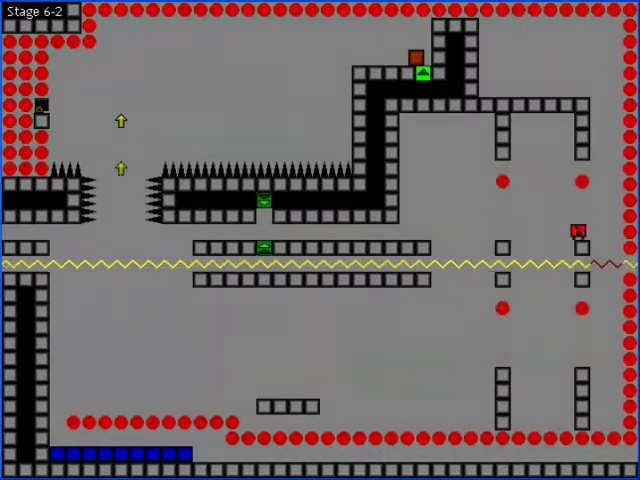
pyautogui.press('Right')
pyautogui.press('Down')
pyautogui.press('Left')
pyautogui.press('Up')
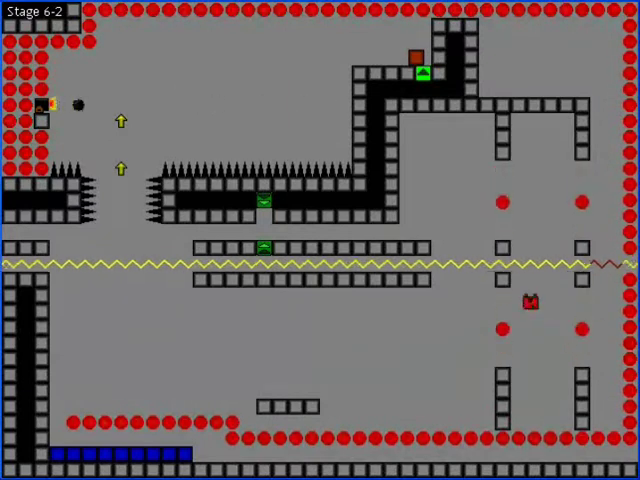
pyautogui.press('Down')
# Step: Return left, rise via the arrows, and cross the top area to the right
pyautogui.press('Left')
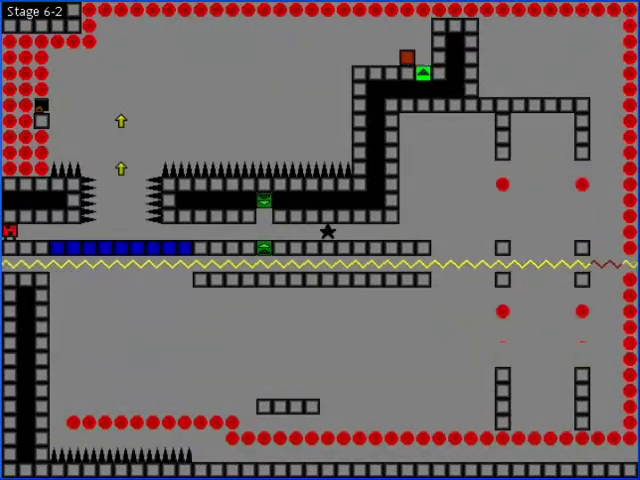
pyautogui.press('Up')
pyautogui.press('Right')
pyautogui.press('Up')
pyautogui.press('Right')
pyautogui.press('Up')
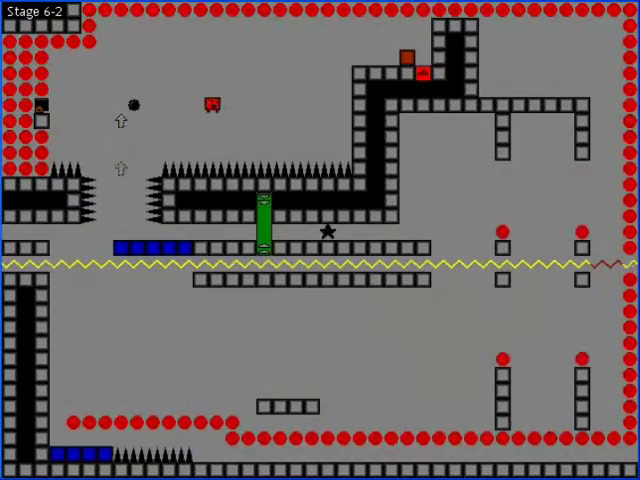
pyautogui.press('Right')
pyautogui.press('Down')
pyautogui.press('Right')
pyautogui.press('Down')
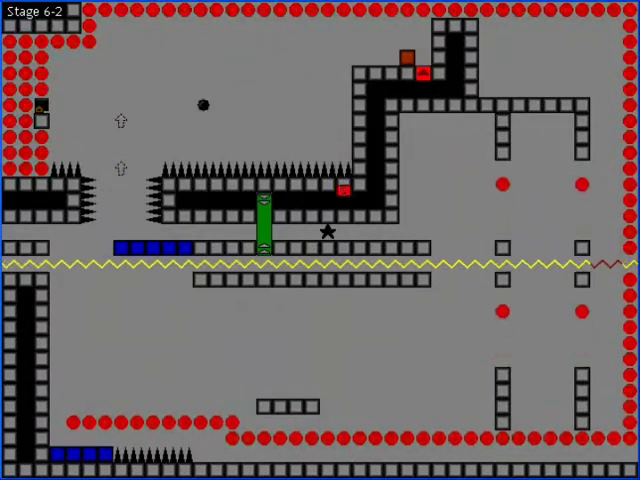
# Step: Drop back to the left start and launch upward again via the arrows
pyautogui.press('Down')
pyautogui.press('Down')
pyautogui.press('Left')
pyautogui.press('Right')
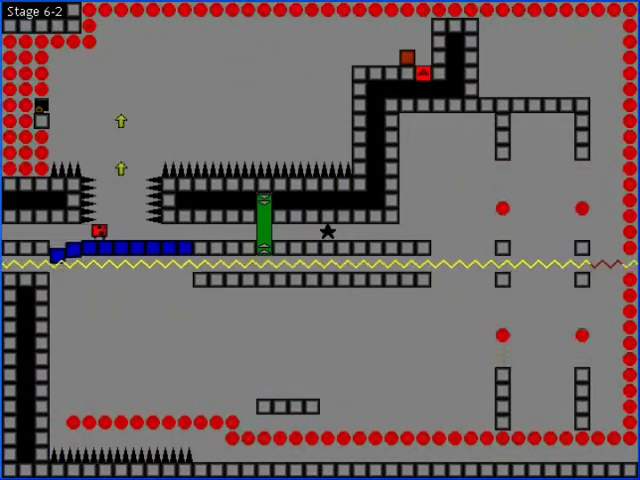
pyautogui.press('Up')
pyautogui.press('Right')
pyautogui.press('Up')
pyautogui.press('Right')
# Step: Reach the switch along the top, then head back left and down
pyautogui.press('Right')
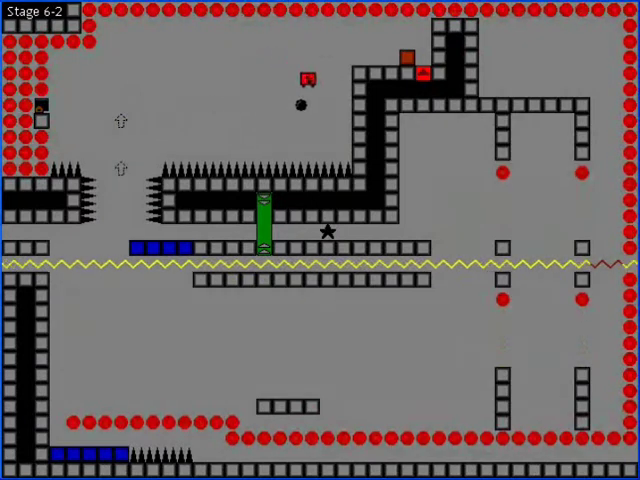
pyautogui.press('Right')
pyautogui.press('Up')
pyautogui.press('Right')
pyautogui.press('Right')
pyautogui.press('Left')
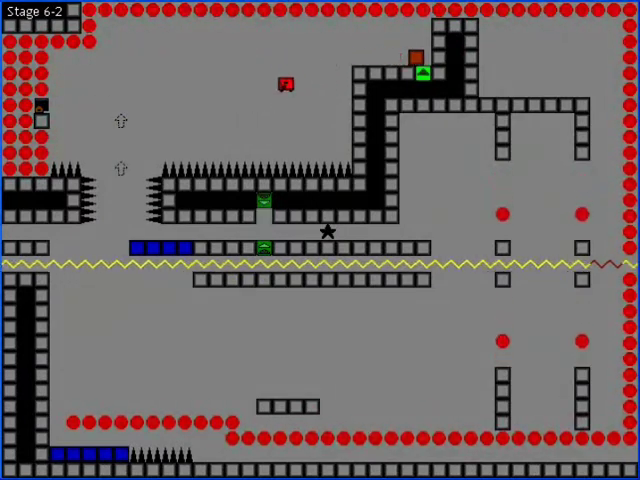
pyautogui.press('Left')
pyautogui.press('Up')
pyautogui.press('Left')
pyautogui.press('Down')
# Step: Collect the platform star, jump between the red dots, and drop to the zigzag line
pyautogui.press('Right')
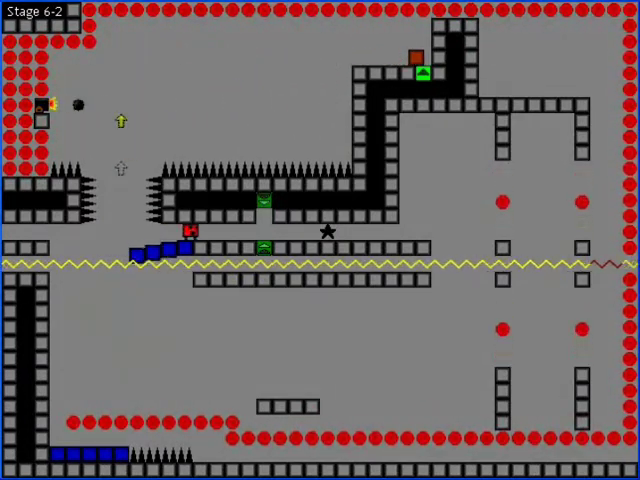
pyautogui.press('Right')
pyautogui.press('Right')
pyautogui.press('Right')
pyautogui.press('Right')
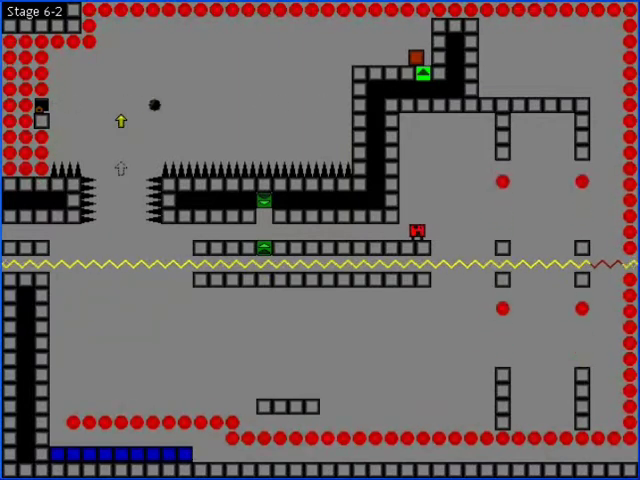
pyautogui.press('Right')
pyautogui.press('Up')
pyautogui.press('Right')
pyautogui.press('Right')
pyautogui.press('Right')
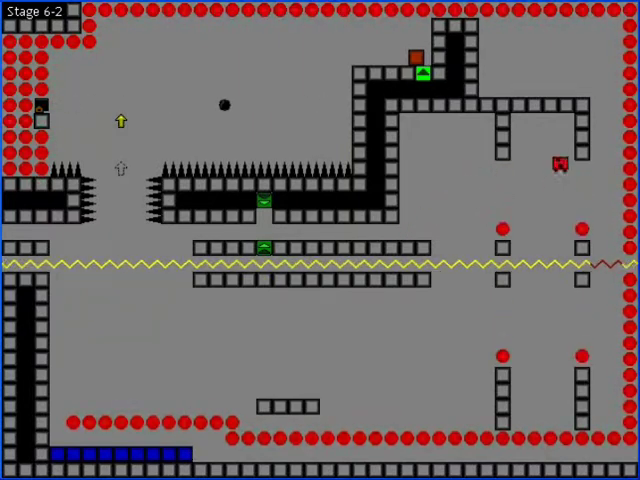
pyautogui.press('Right')
pyautogui.press('Down')
pyautogui.press('Down')
pyautogui.press('Down')
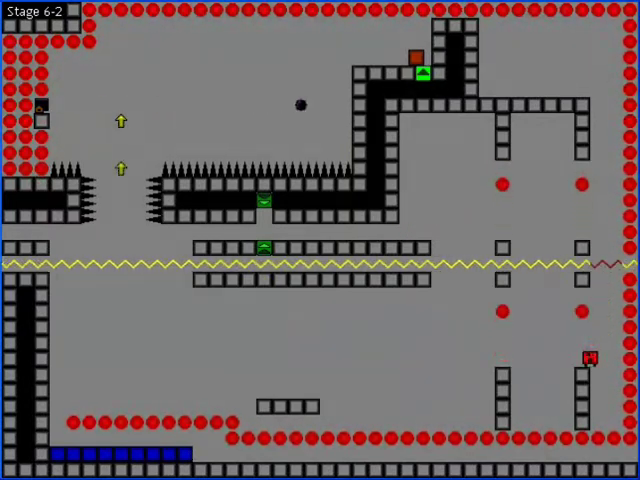
# Step: Descend left onto a pillar top and move left across the lower area
pyautogui.press('Left')
pyautogui.press('Left')
pyautogui.press('Down')
pyautogui.press('Left')
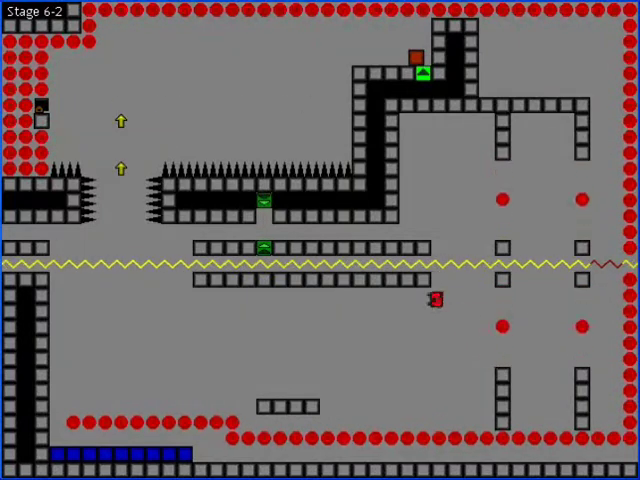
pyautogui.press('Left')
pyautogui.press('Left')
pyautogui.press('Left')
pyautogui.press('Up')
pyautogui.press('Left')
# Step: Drop to the bottom row and run right along it to the Stage 6-2 exit
pyautogui.press('Down')
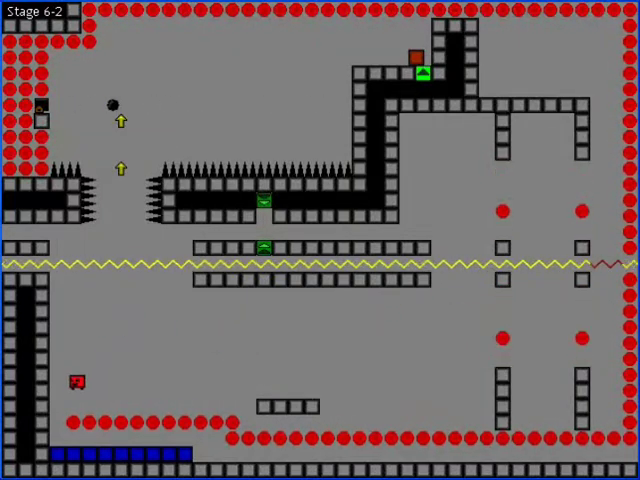
pyautogui.press('Down')
pyautogui.press('Right')
pyautogui.press('Down')
pyautogui.press('Right')
pyautogui.press('Right')
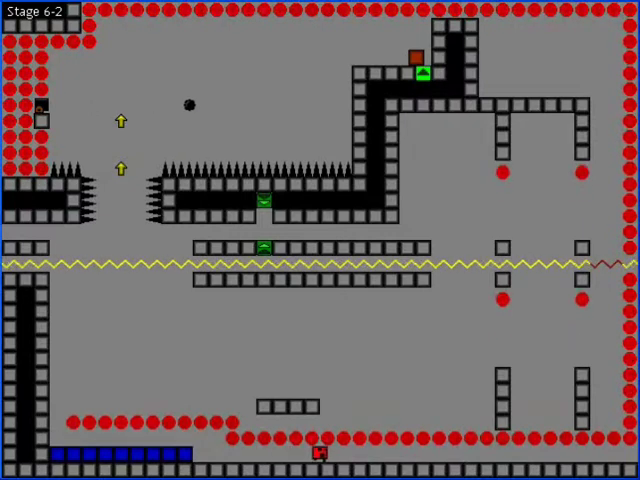
pyautogui.press('Right')
pyautogui.press('Right')
pyautogui.press('Right')
pyautogui.press('Right')
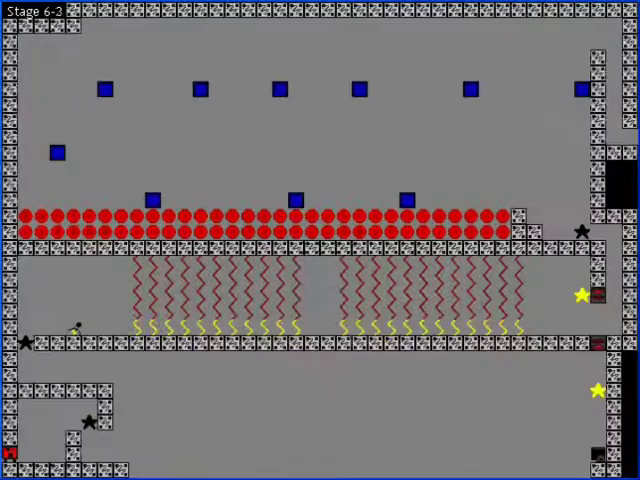
# Step: Move the cube right from the start and jump over the low wall
pyautogui.press('Right')
pyautogui.press('Right')
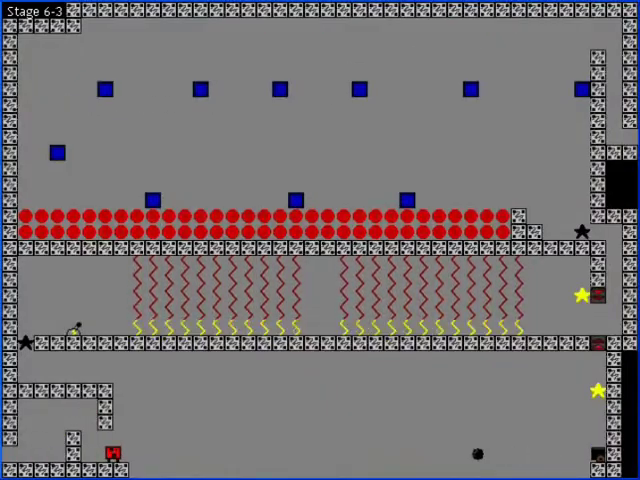
pyautogui.press('Right')
pyautogui.press('Up')
pyautogui.press('Right')
pyautogui.press('Right')
pyautogui.press('Right')
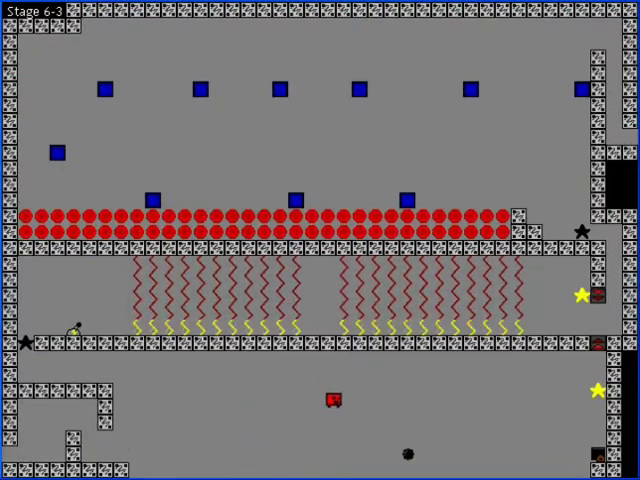
pyautogui.press('Right')
pyautogui.press('Right')
pyautogui.press('Right')
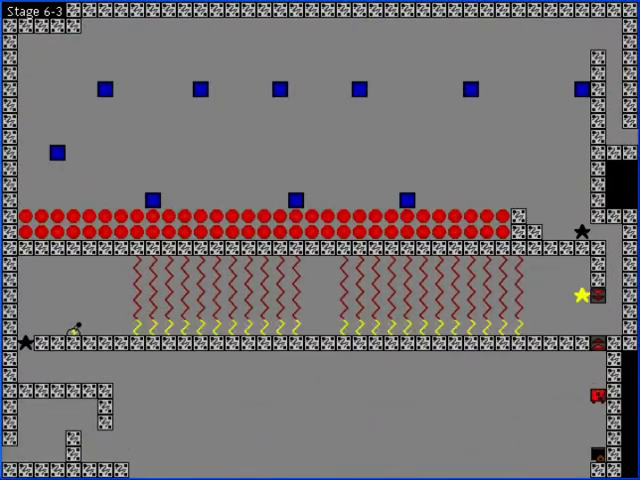
# Step: Drop the cube down the right shaft and run back left across the lower floor
pyautogui.press('Down')
pyautogui.press('Up')
pyautogui.press('Left')
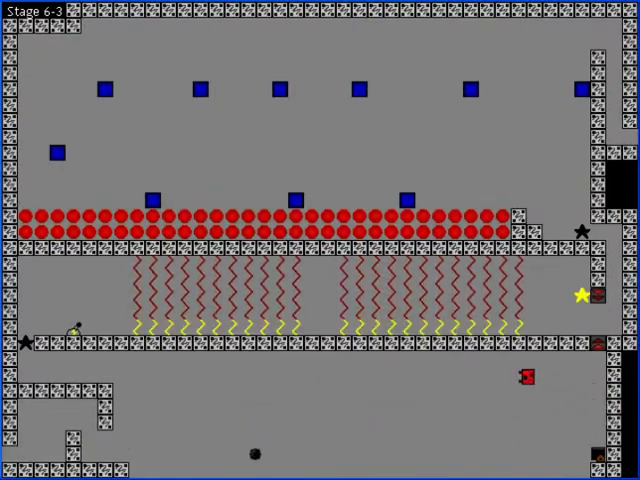
pyautogui.press('Left')
pyautogui.press('Left')
pyautogui.press('Left')
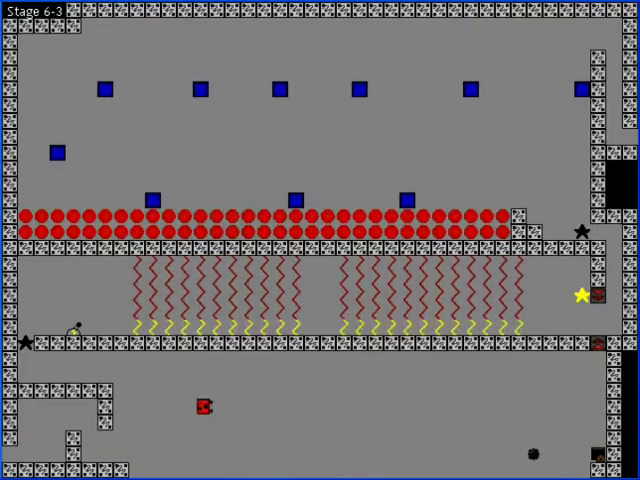
pyautogui.press('Left')
pyautogui.press('Left')
# Step: Climb onto the middle ledge, jump up-right, and run along the middle corridor
pyautogui.press('Up')
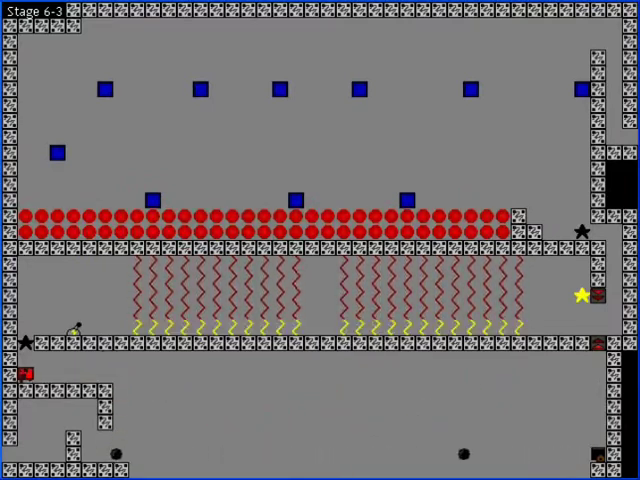
pyautogui.press('Up')
pyautogui.press('Right')
pyautogui.press('Up')
pyautogui.press('Right')
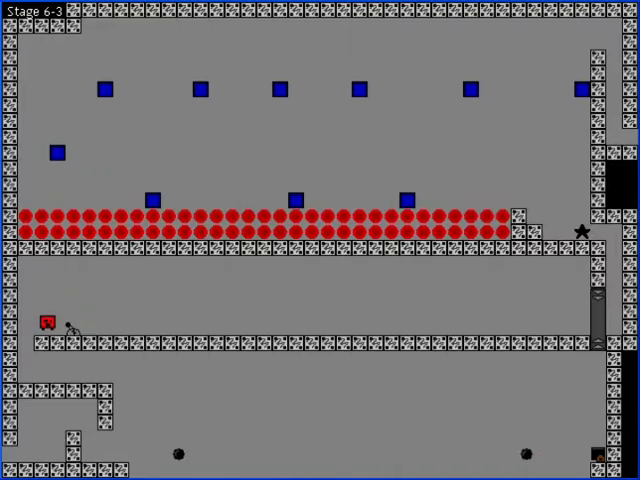
pyautogui.press('Right')
pyautogui.press('Right')
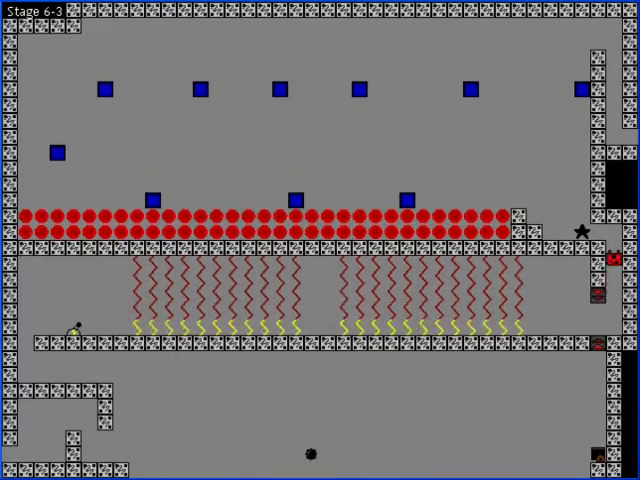
# Step: Jump up-left from the right ledge and hop left across the blue platforms to the top-left
pyautogui.press('Up')
pyautogui.press('Left')
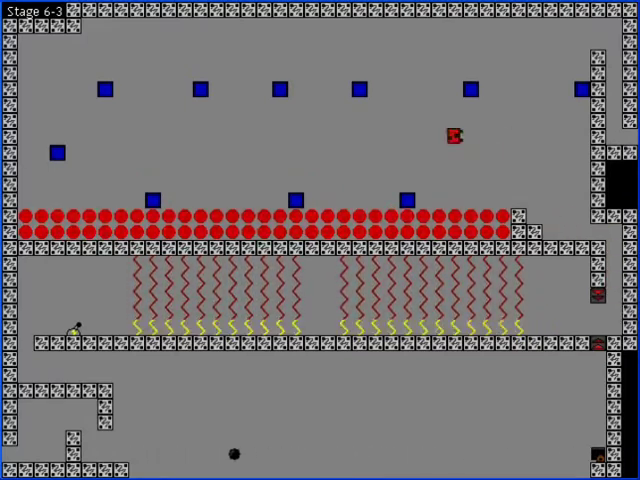
pyautogui.press('Left')
pyautogui.press('shift')
pyautogui.press('Left')
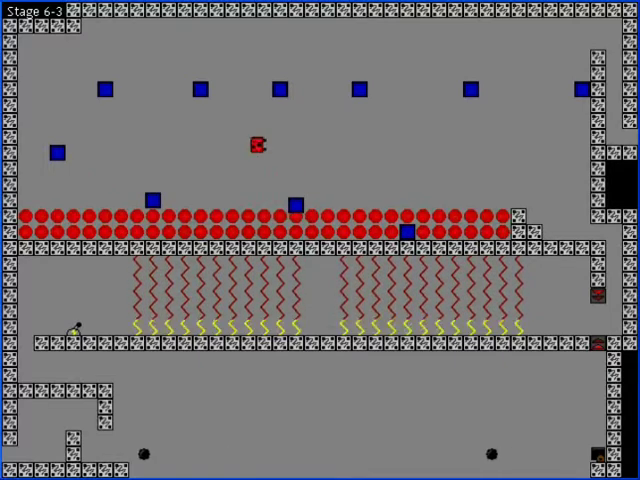
pyautogui.press('Left')
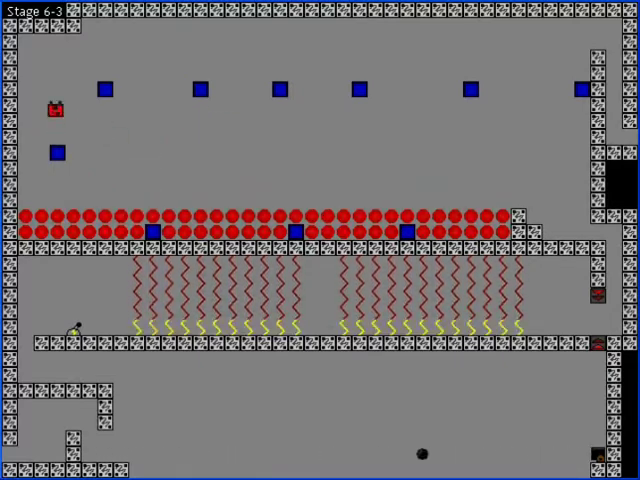
# Step: Hop right along the top blue platforms to the top-right exit of stage 6-3
pyautogui.press('shift')
pyautogui.press('Right')
pyautogui.press('Right')
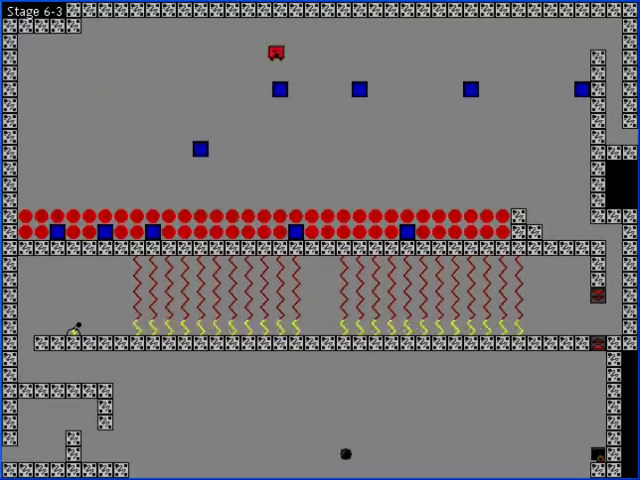
pyautogui.press('Right')
pyautogui.press('shift')
pyautogui.press('Right')
pyautogui.press('Right')
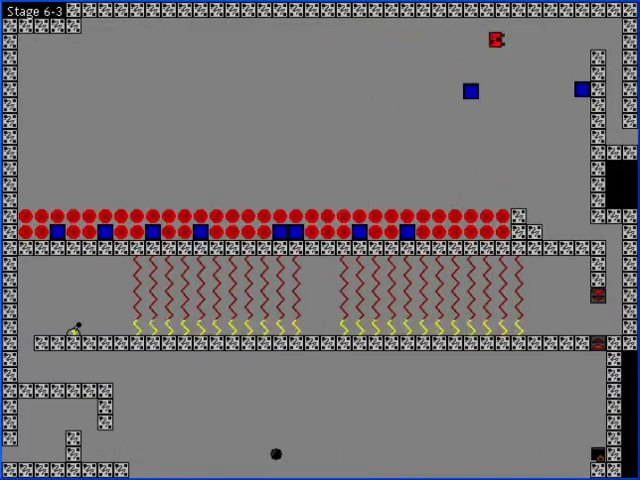
pyautogui.press('Right')
pyautogui.press('Right')
pyautogui.press('Right')
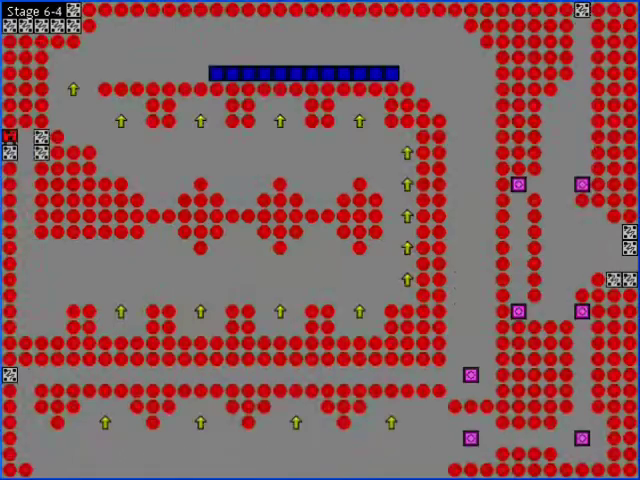
# Step: Guide the cube down the left area, grabbing an arrow, and drop down the left corridor
pyautogui.press('Down')
pyautogui.press('Right')
pyautogui.press('Right')
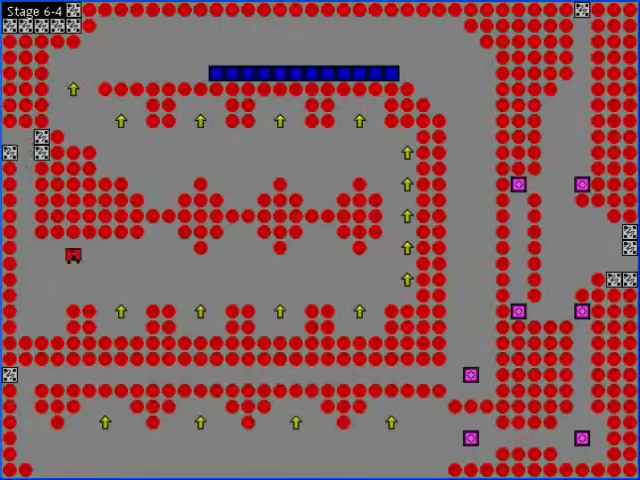
pyautogui.press('Down')
pyautogui.press('Down')
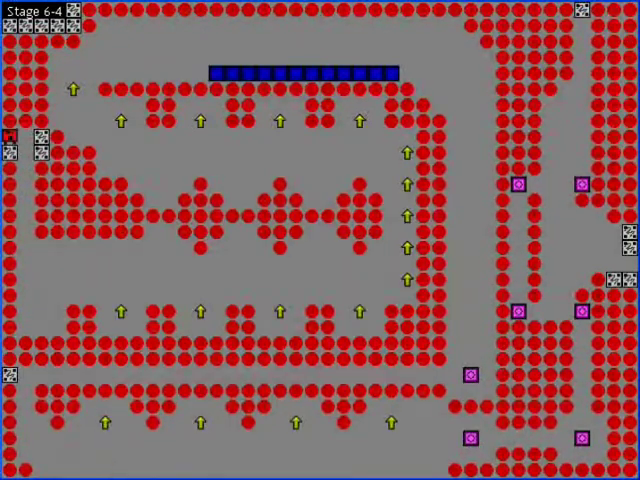
pyautogui.press('Down')
pyautogui.press('Down')
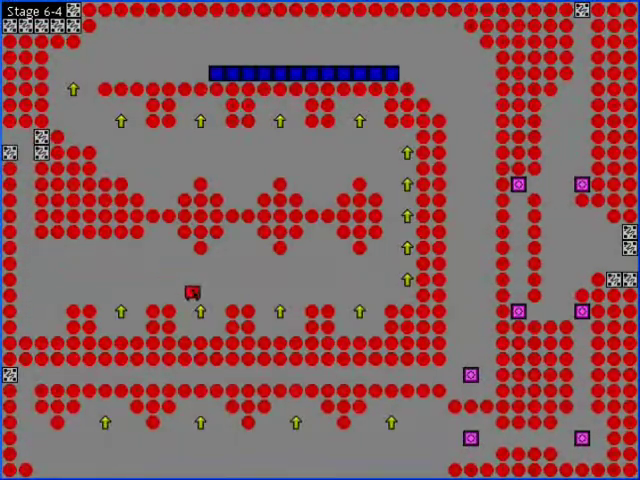
pyautogui.press('Right')
pyautogui.press('Right')
pyautogui.press('Right')
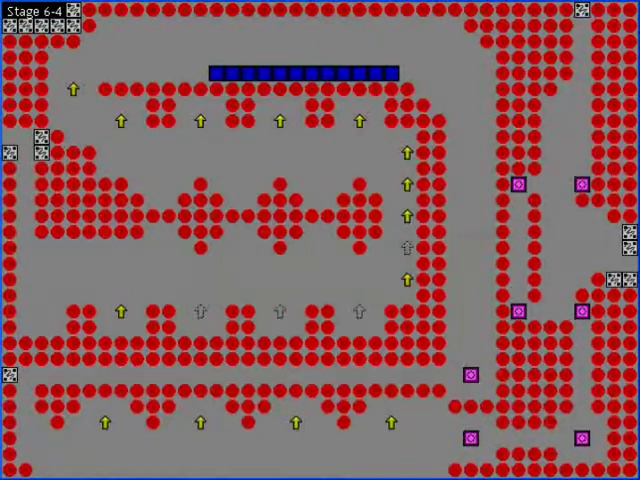
pyautogui.press('Down')
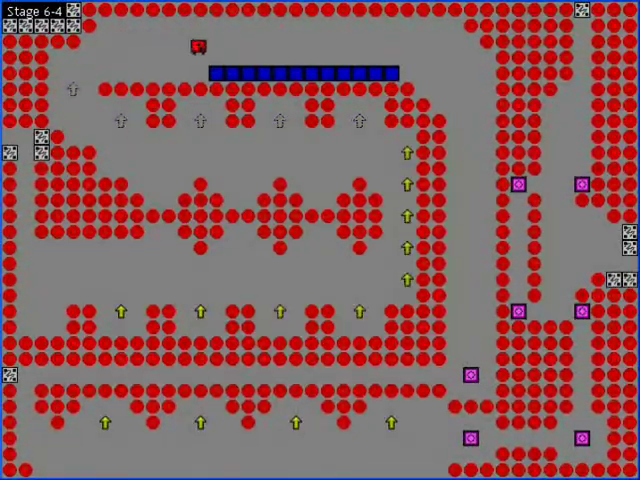
# Step: Dash to the right side, drop down the right passage, and collect the bottom-row arrows
pyautogui.press('Right')
pyautogui.press('Down')
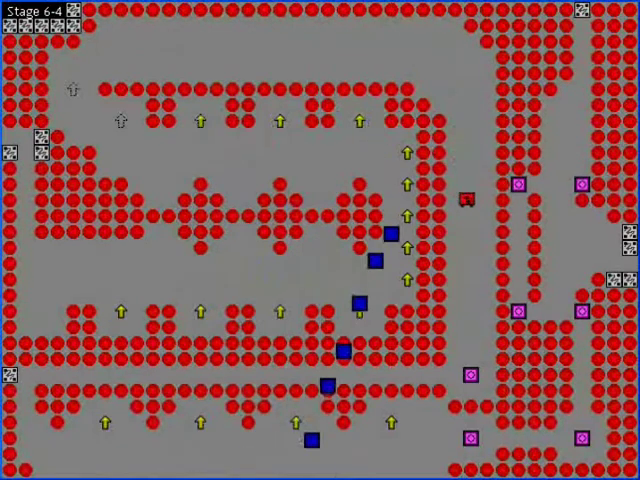
pyautogui.press('Down')
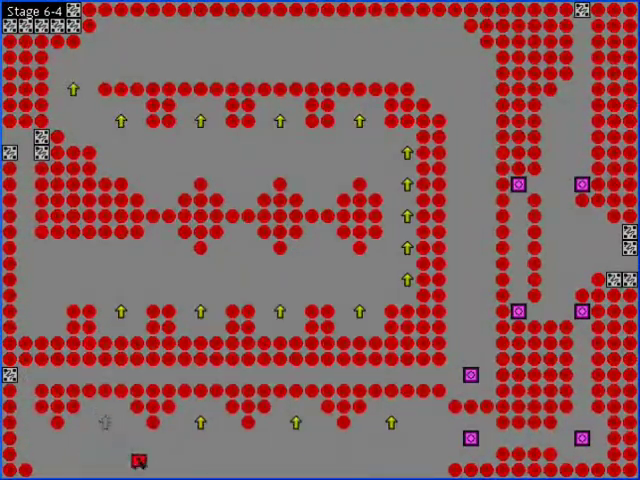
pyautogui.press('Right')
pyautogui.press('Down')
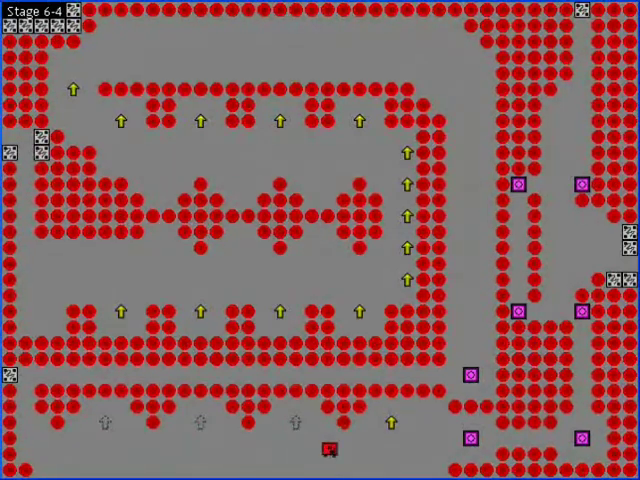
pyautogui.press('Right')
pyautogui.press('Up')
# Step: Climb the right column to the stage 6-4 exit, then start right in stage 6-5
pyautogui.press('Right')
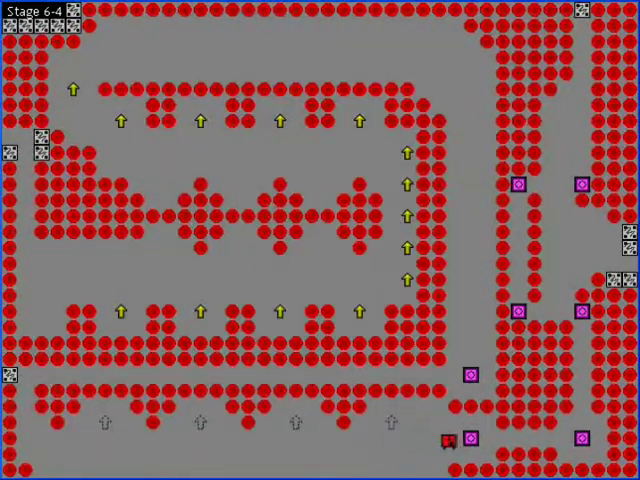
pyautogui.press('Down')
pyautogui.press('Right')
pyautogui.press('Up')
pyautogui.press('Up')
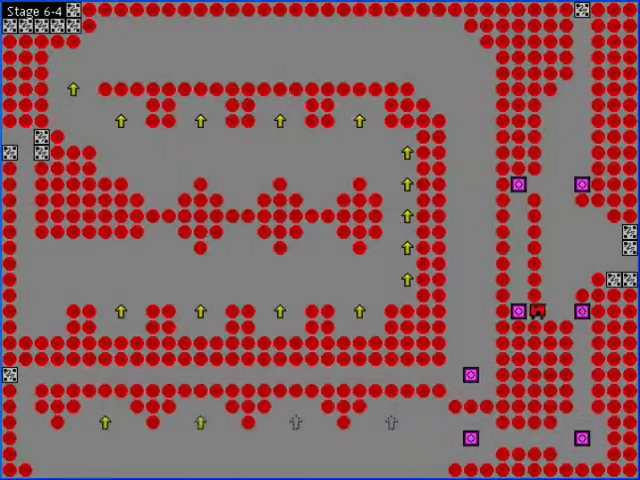
pyautogui.press('Up')
pyautogui.press('Up')
pyautogui.press('Up')
pyautogui.press('Up')
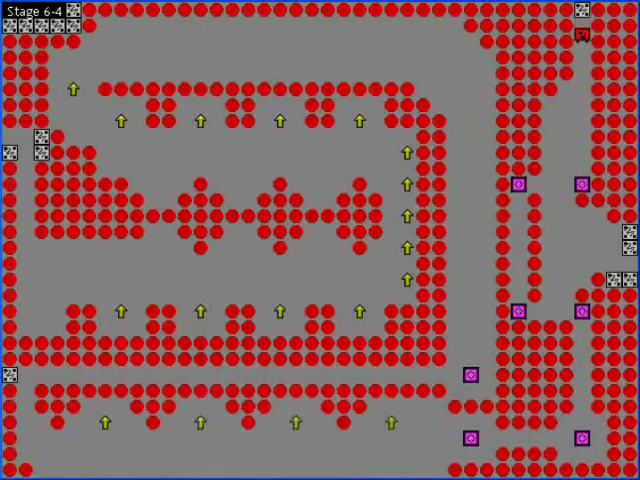
pyautogui.press('Down')
pyautogui.press('Down')
pyautogui.press('Down')
pyautogui.press('Right')
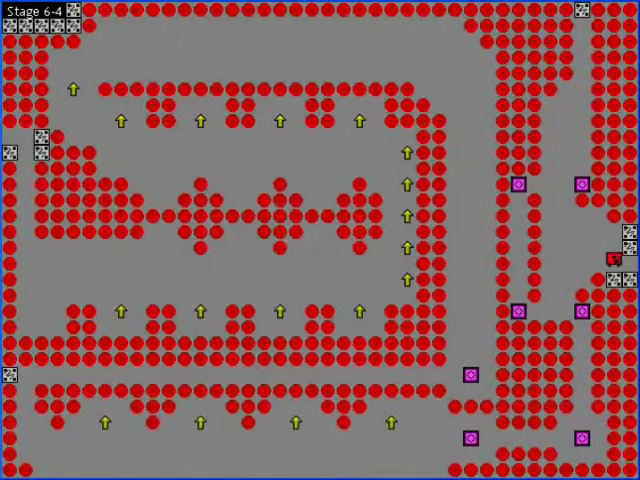
pyautogui.press('Right')
# Step: Run right past the first arrow, drop into the lower corridor, and climb the booster channel
pyautogui.press('Right')
pyautogui.press('Right')
pyautogui.press('Right')
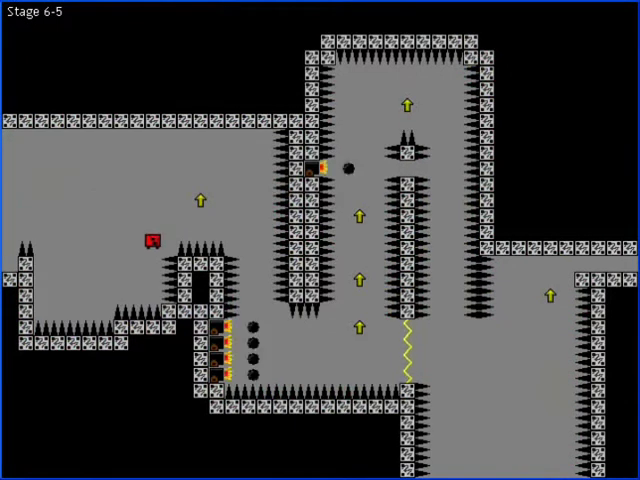
pyautogui.press('Right')
pyautogui.press('Up')
pyautogui.press('Right')
pyautogui.press('Down')
pyautogui.press('Down')
pyautogui.press('Down')
pyautogui.press('Right')
pyautogui.press('Up')
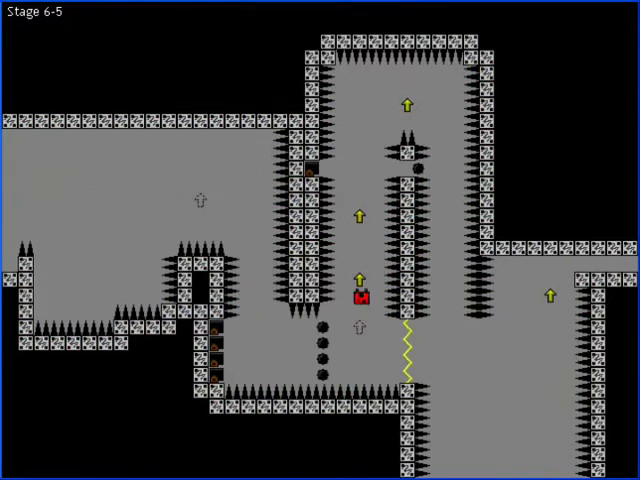
pyautogui.press('Up')
pyautogui.press('Up')
pyautogui.press('Up')
# Step: Cross the top and drop down the right corridor
pyautogui.press('Right')
pyautogui.press('Up')
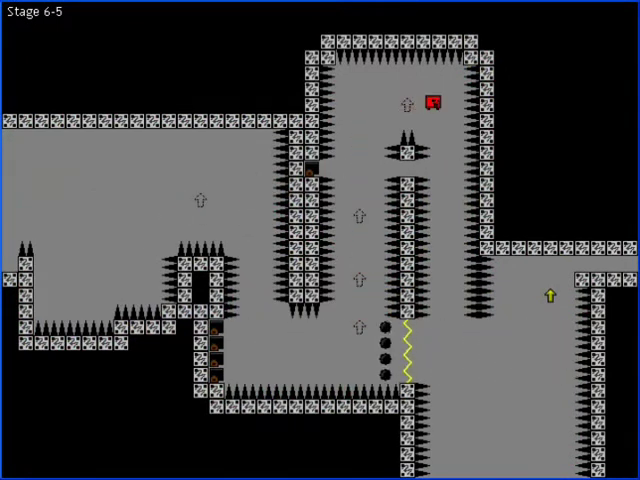
pyautogui.press('Down')
pyautogui.press('Down')
pyautogui.press('Right')
pyautogui.press('Down')
pyautogui.press('Right')
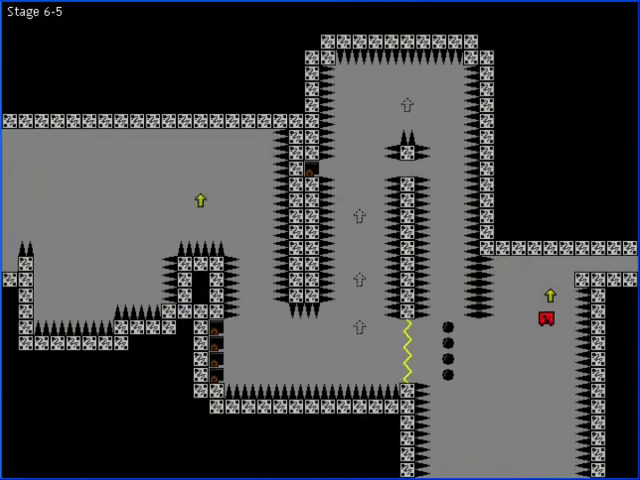
pyautogui.press('Down')
pyautogui.press('Down')
pyautogui.press('Down')
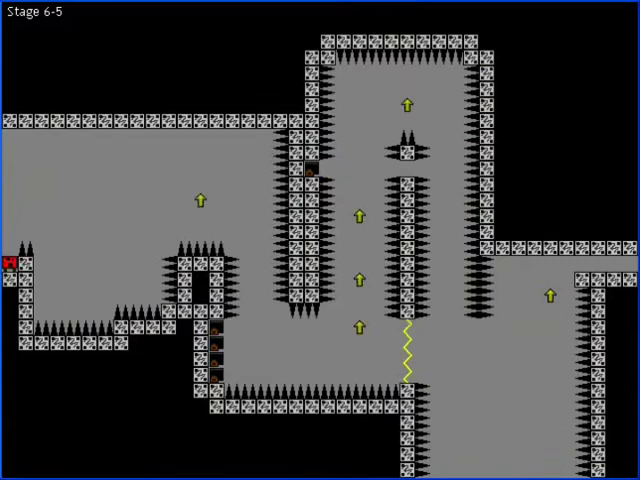
# Step: After respawning, run right past the booster into the lower corridor
pyautogui.press('Right')
pyautogui.press('Right')
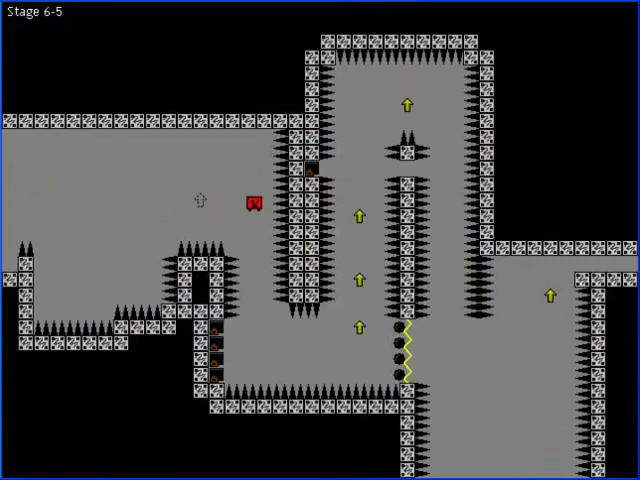
pyautogui.press('Down')
pyautogui.press('Right')
# Step: Climb the middle channel past the boosters and head down the right corridor
pyautogui.press('Up')
pyautogui.press('Up')
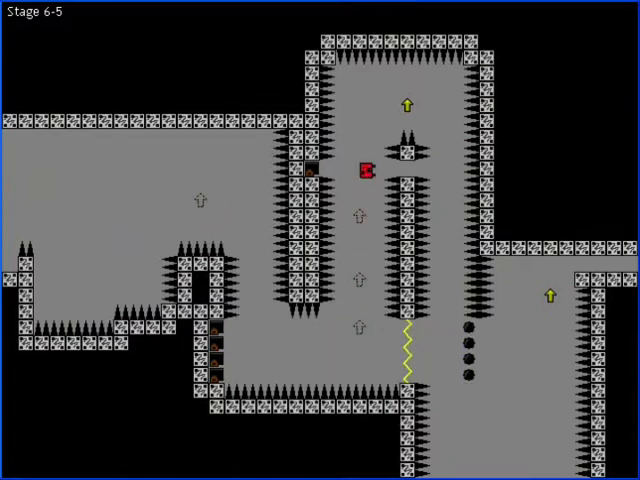
pyautogui.press('Up')
pyautogui.press('Right')
pyautogui.press('Up')
pyautogui.press('Right')
pyautogui.press('Up')
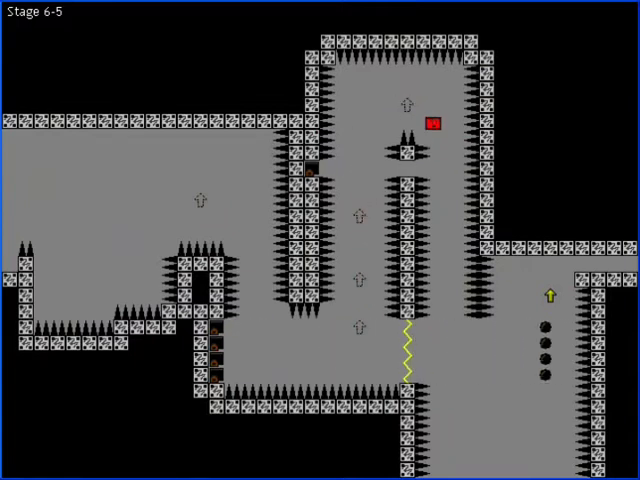
pyautogui.press('Down')
pyautogui.press('Down')
pyautogui.press('Left')
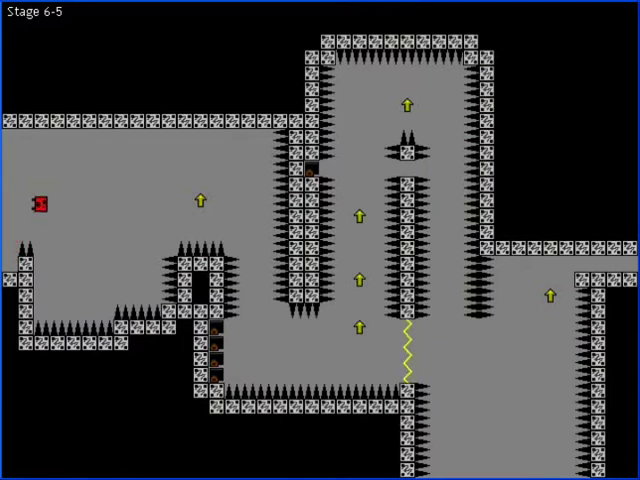
# Step: Run right from the start through the first up-arrow booster
pyautogui.press('Down')
pyautogui.press('Right')
pyautogui.press('Down')
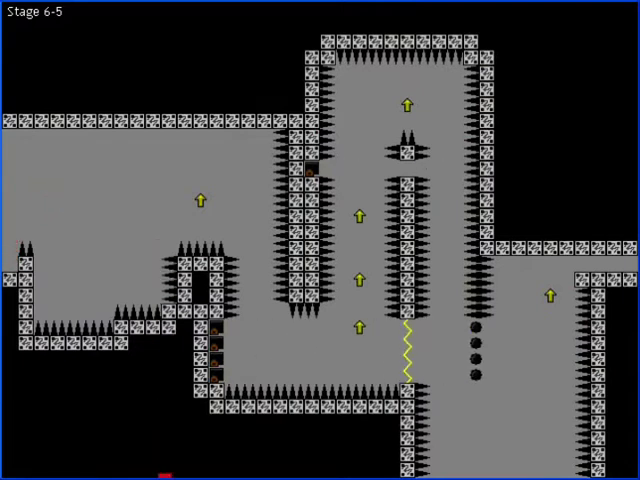
pyautogui.press('Right')
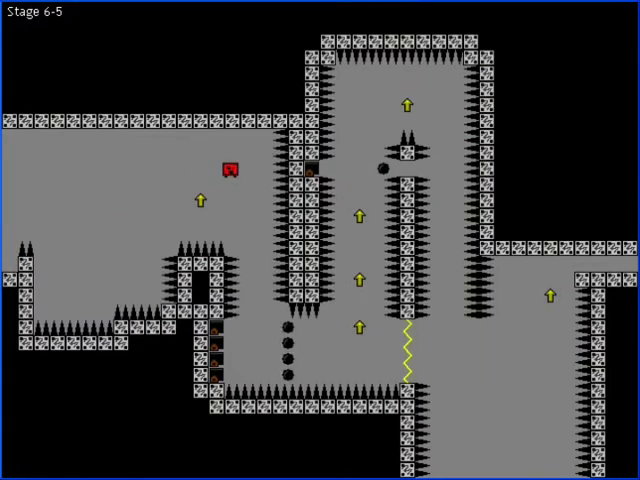
pyautogui.press('Right')
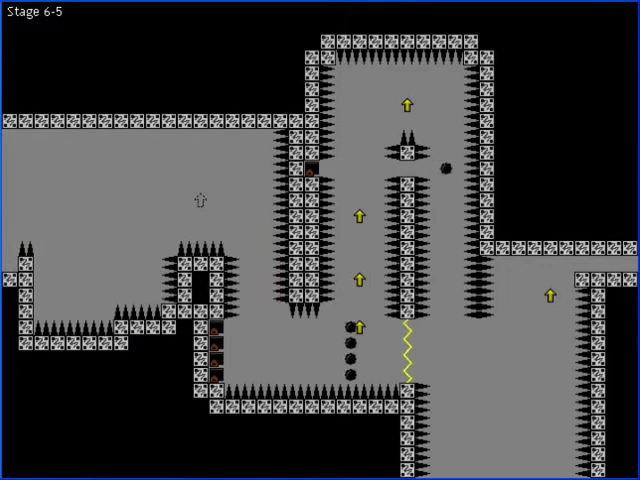
# Step: Guide the cube into the lower corridor and back up
pyautogui.press('Right')
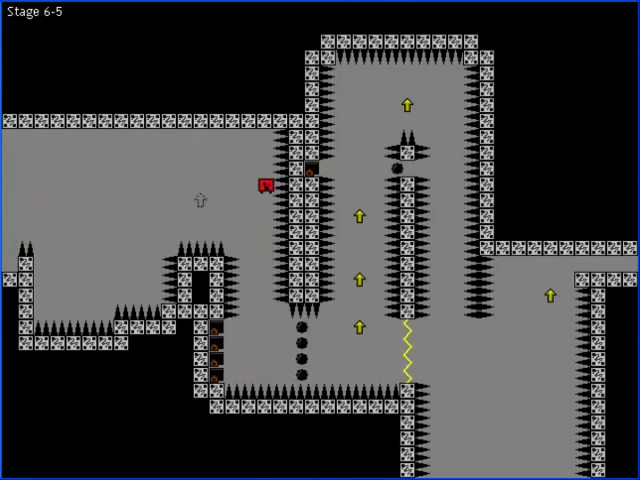
pyautogui.press('Down')
pyautogui.press('Right')
pyautogui.press('Up')
pyautogui.press('Up')
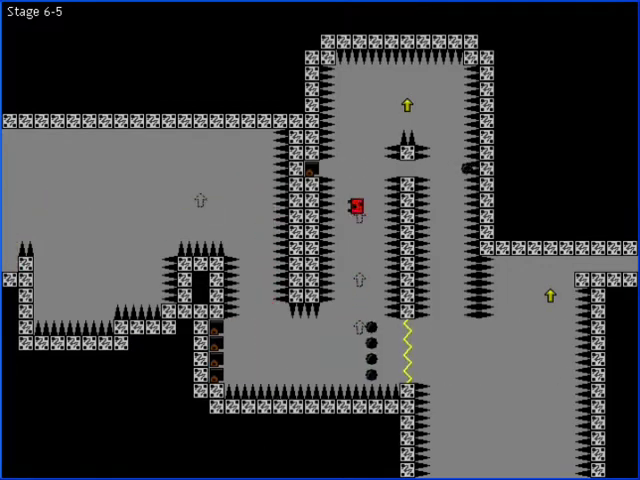
# Step: Rise through the middle-channel boosters and hop over the wall into the right channel
pyautogui.press('Left')
pyautogui.press('Right')
pyautogui.press('Right')
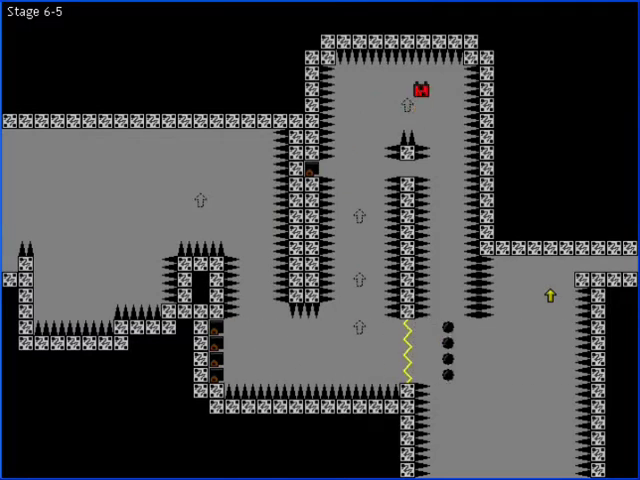
pyautogui.press('Up')
pyautogui.press('Right')
pyautogui.press('Down')
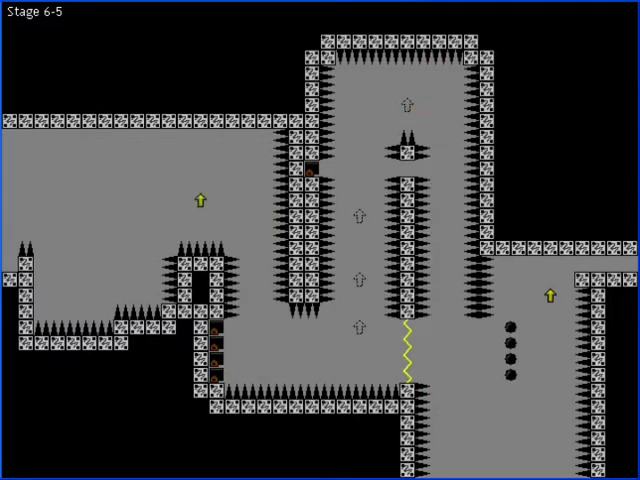
# Step: Run right and down to the middle boosters and descend the middle channel
pyautogui.press('Right')
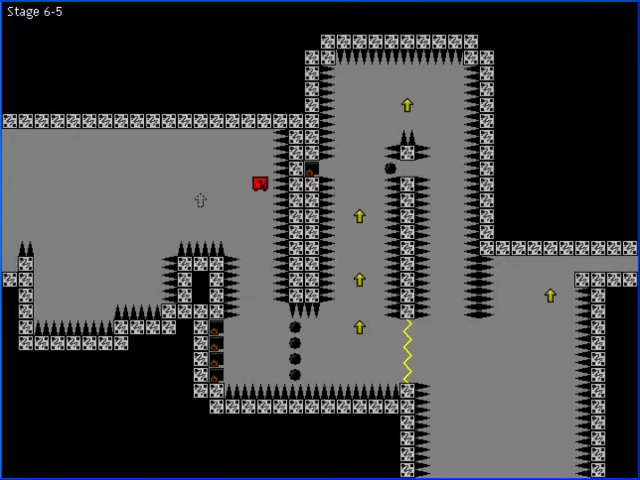
pyautogui.press('Down')
pyautogui.press('Right')
pyautogui.press('Up')
pyautogui.press('Up')
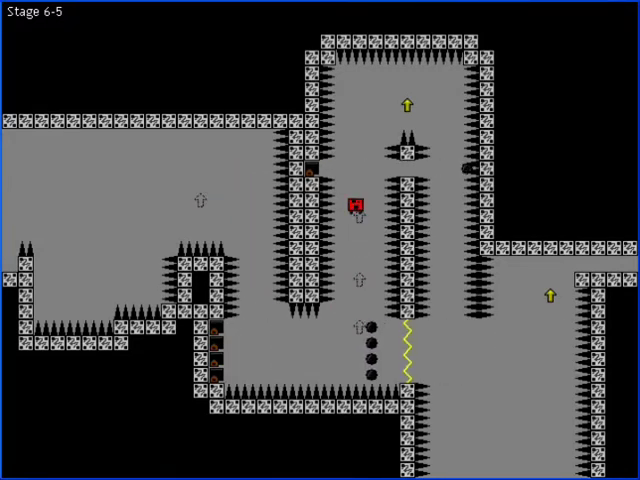
pyautogui.press('Down')
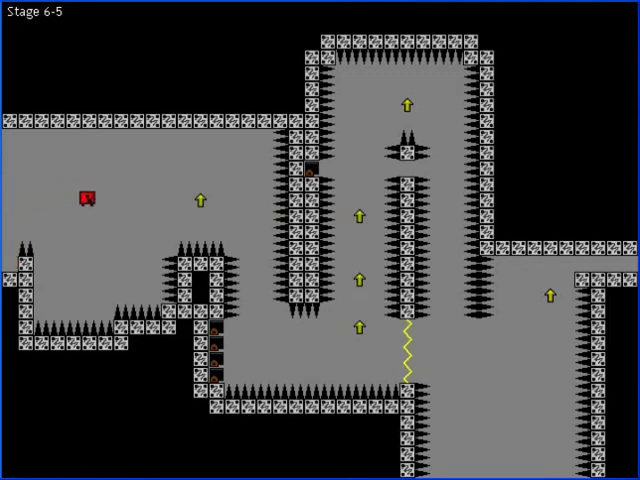
# Step: Drop into the lower corridor, climb the middle channel, and descend beside the right wall
pyautogui.press('Right')
pyautogui.press('Down')
pyautogui.press('Right')
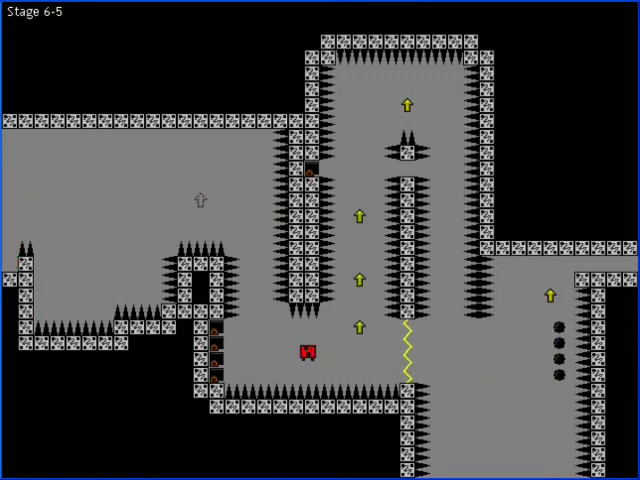
pyautogui.press('Right')
pyautogui.press('Up')
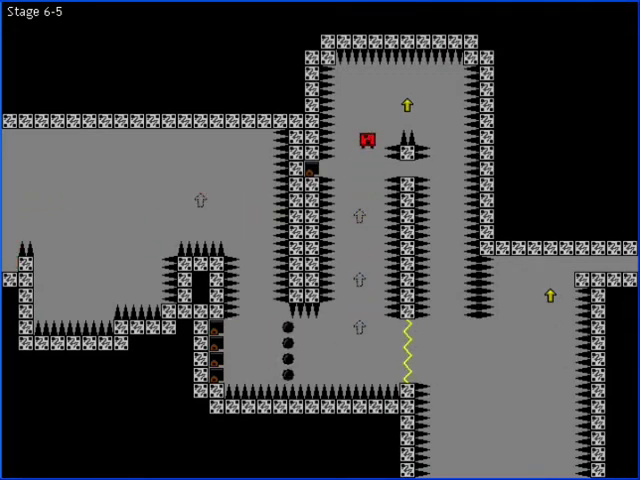
pyautogui.press('Up')
pyautogui.press('Right')
pyautogui.press('Down')
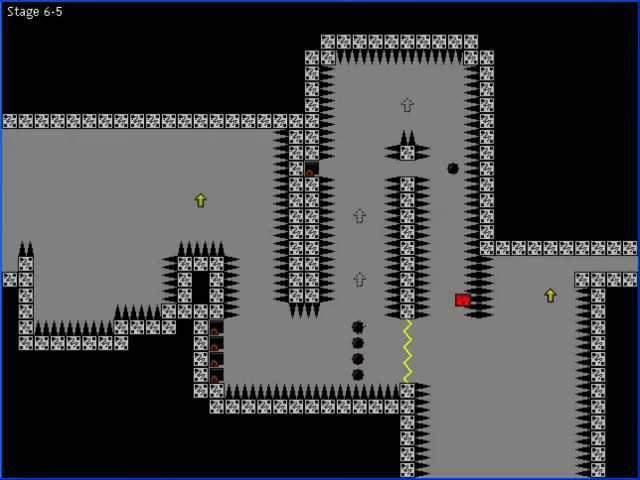
pyautogui.press('Down')
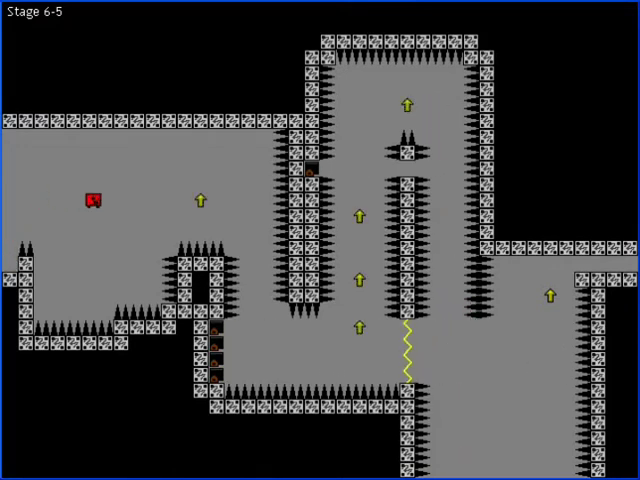
# Step: Work through the lower passage and up the middle channel beside the spike block, then back down
pyautogui.press('Right')
pyautogui.press('Down')
pyautogui.press('Right')
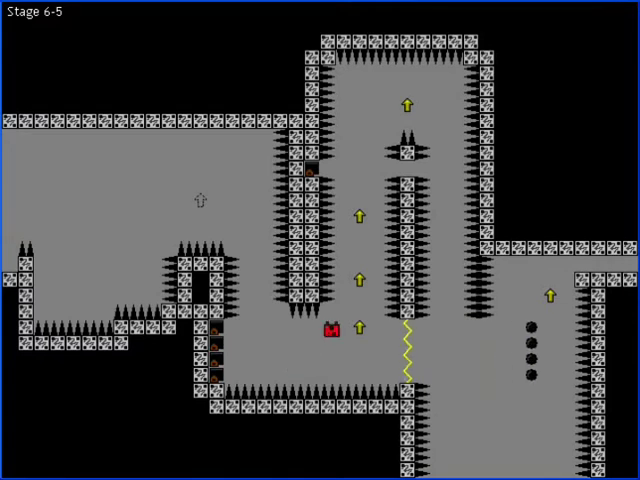
pyautogui.press('Up')
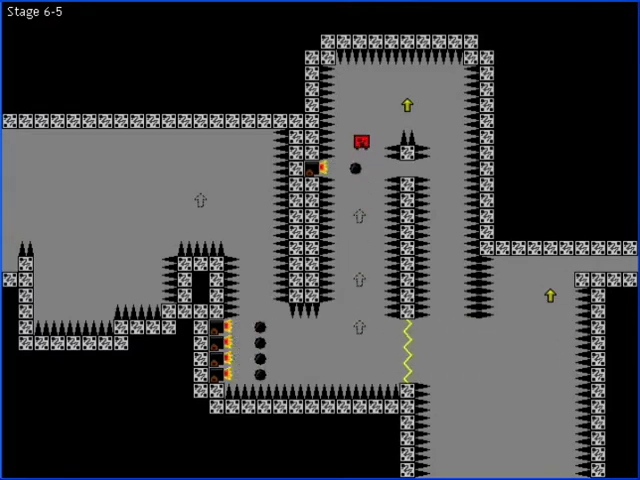
pyautogui.press('Right')
pyautogui.press('Down')
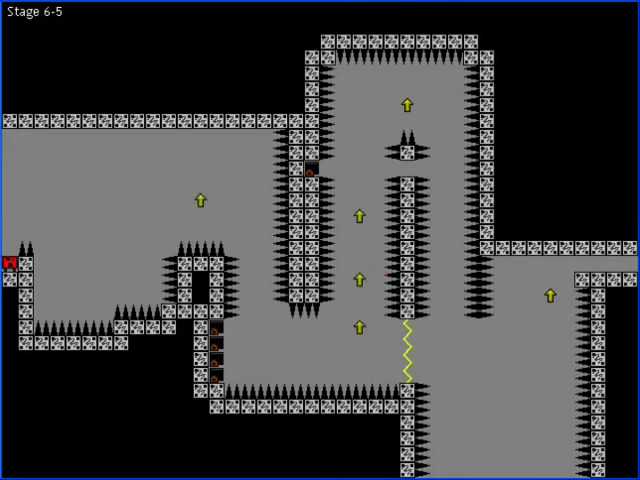
# Step: Run through the bottom passage into the middle channel
pyautogui.press('Right')
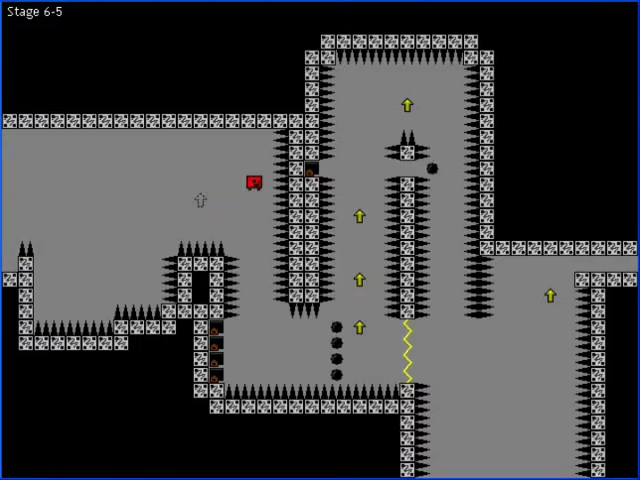
pyautogui.press('Down')
pyautogui.press('Right')
pyautogui.press('Down')
pyautogui.press('Right')
pyautogui.press('Up')
pyautogui.press('Up')
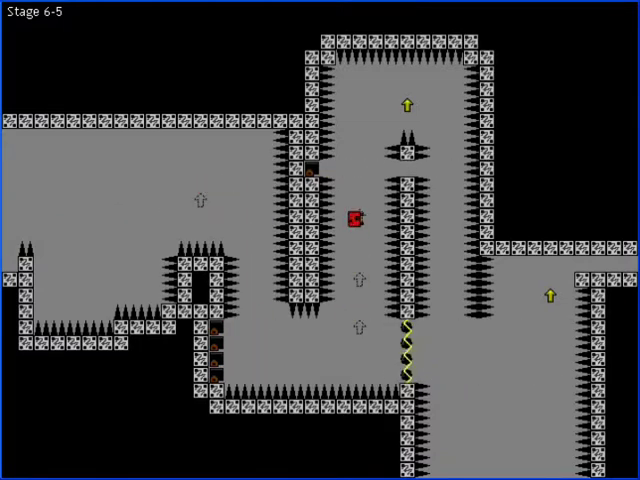
# Step: Rise to the top of the middle channel and descend the right-hand corridor
pyautogui.press('Right')
pyautogui.press('Right')
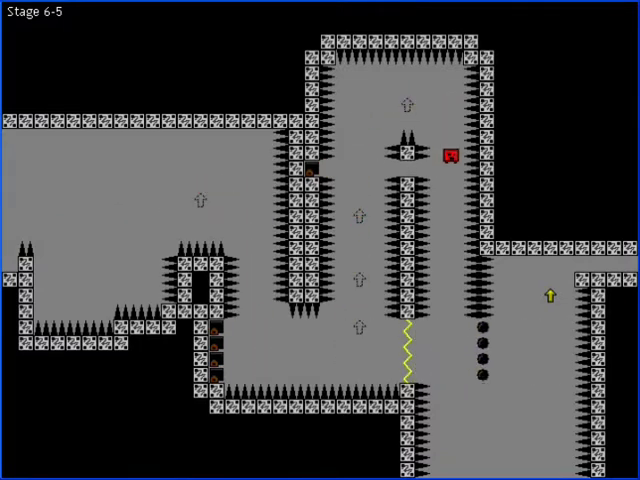
pyautogui.press('Down')
pyautogui.press('Down')
pyautogui.press('Right')
pyautogui.press('Right')
pyautogui.press('Up')
pyautogui.press('Down')
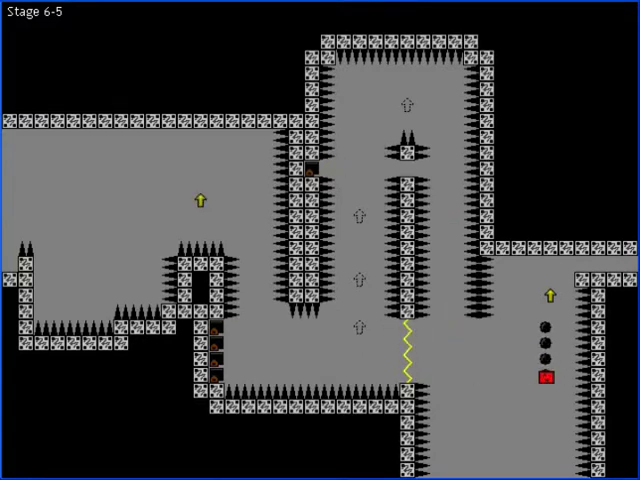
# Step: Drop the cube toward the bottom and climb it into the middle channel
pyautogui.press('Down')
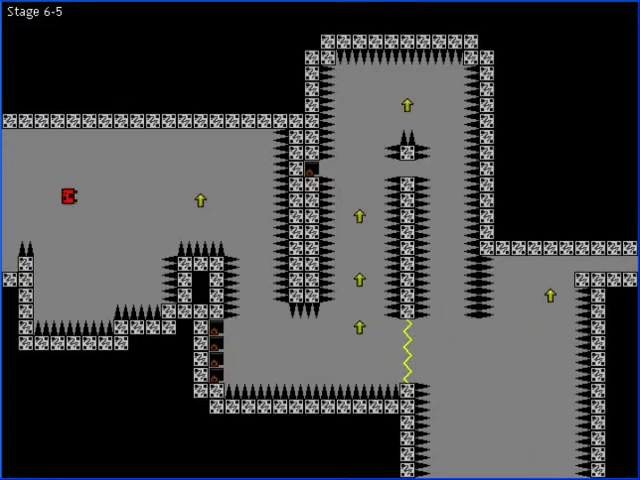
pyautogui.press('Right')
pyautogui.press('Down')
pyautogui.press('Right')
pyautogui.press('Down')
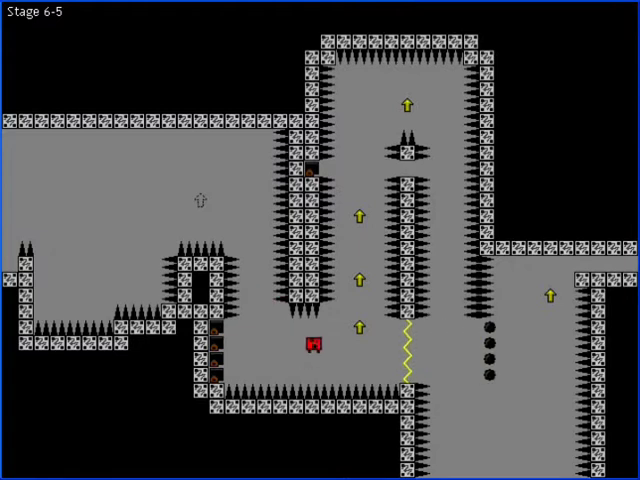
pyautogui.press('Right')
pyautogui.press('Up')
pyautogui.press('Up')
pyautogui.press('Up')
pyautogui.press('Up')
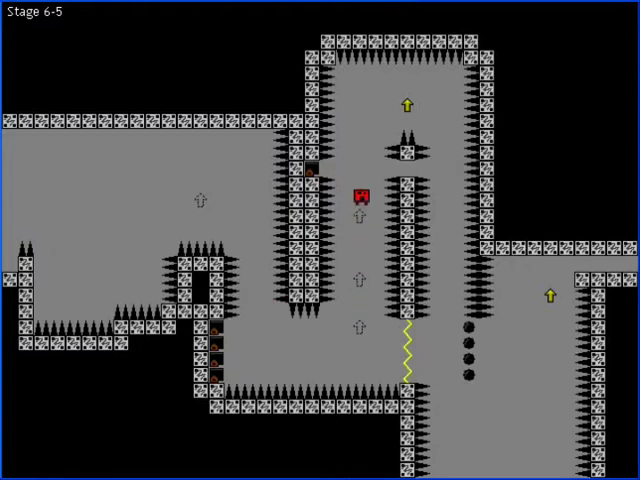
pyautogui.press('Up')
# Step: Move the cube down the channel, then route it back up the middle channel
pyautogui.press('Right')
pyautogui.press('Down')
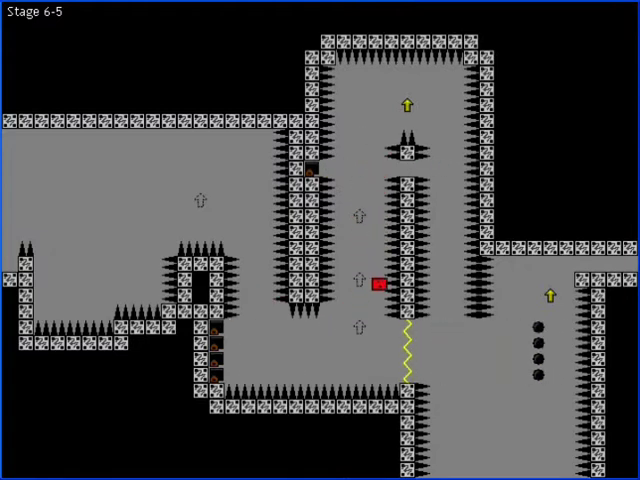
pyautogui.press('Down')
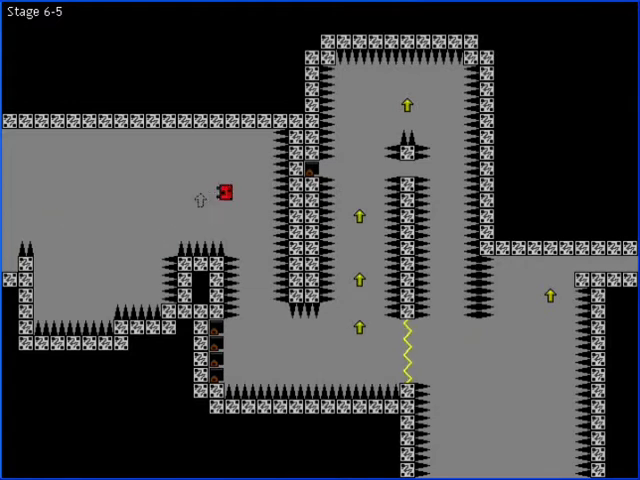
pyautogui.press('Down')
pyautogui.press('Right')
pyautogui.press('Up')
pyautogui.press('Up')
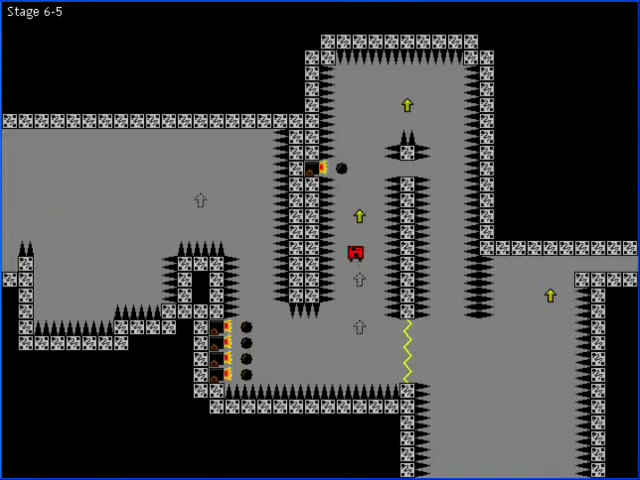
pyautogui.press('Up')
pyautogui.press('Up')
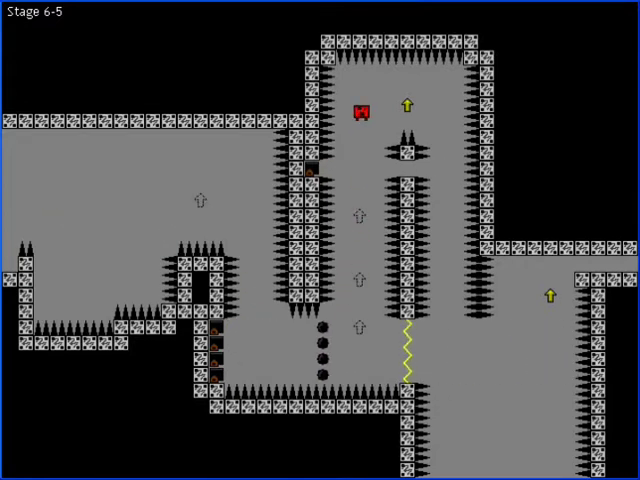
# Step: Carry the cube down the right shaft and try crossing the lower-right room
pyautogui.press('Right')
pyautogui.press('Down')
pyautogui.press('Down')
pyautogui.press('Right')
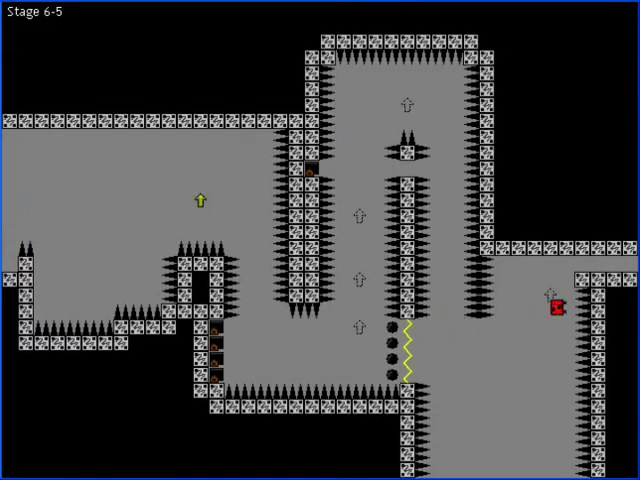
pyautogui.press('Up')
pyautogui.press('Down')
pyautogui.press('Down')
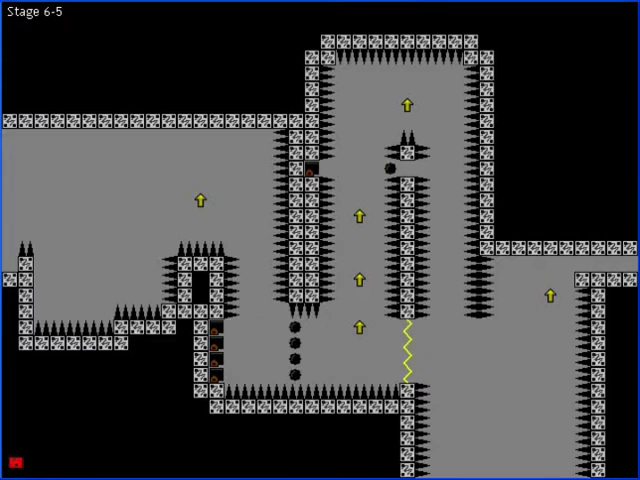
# Step: After respawning, steer the cube through the lower corridor and up and down the central corridor
pyautogui.press('Up')
pyautogui.press('Right')
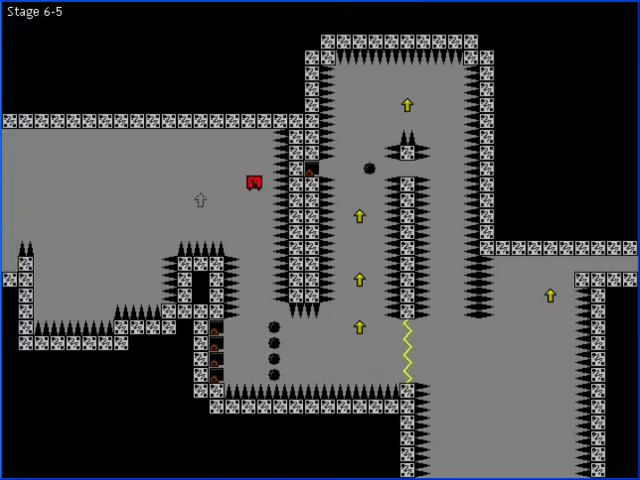
pyautogui.press('Down')
pyautogui.press('Down')
pyautogui.press('Right')
pyautogui.press('Up')
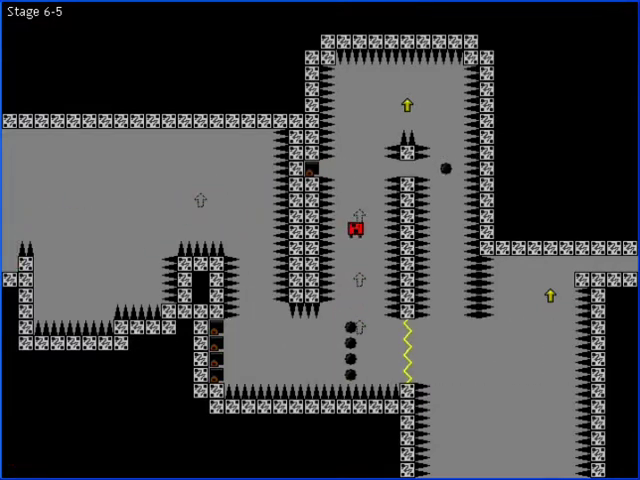
pyautogui.press('Up')
pyautogui.press('Up')
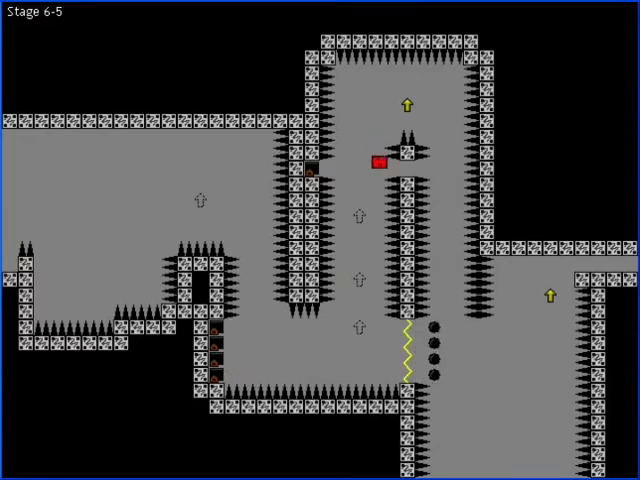
pyautogui.press('Down')
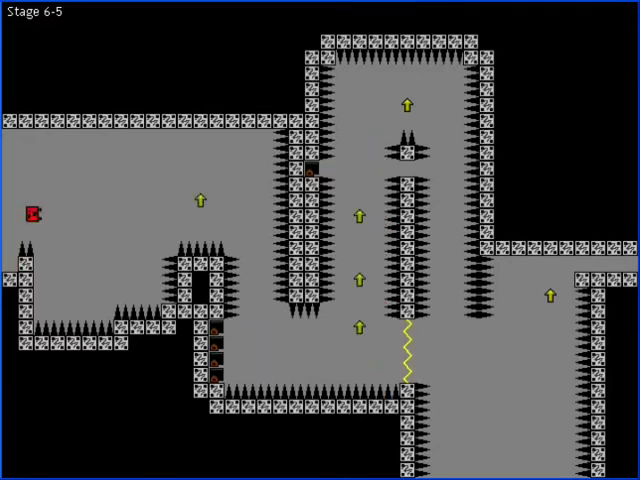
# Step: Guide the cube past the arrow, up the central corridor, and down the right shaft
pyautogui.press('Right')
pyautogui.press('Right')
pyautogui.press('Down')
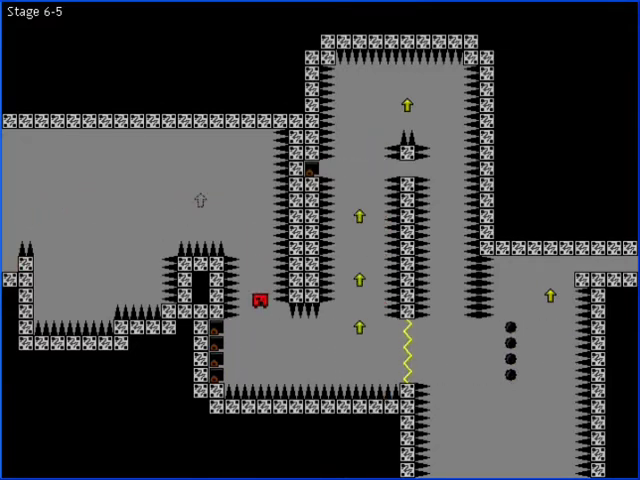
pyautogui.press('Right')
pyautogui.press('Up')
pyautogui.press('Up')
pyautogui.press('Up')
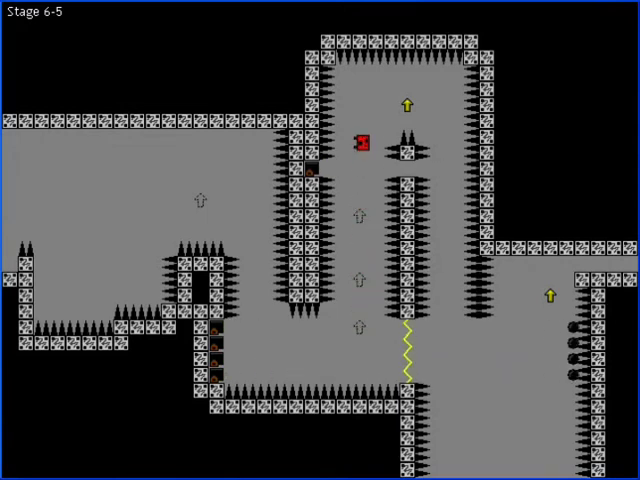
pyautogui.press('Up')
pyautogui.press('Right')
pyautogui.press('Right')
pyautogui.press('Down')
pyautogui.press('Down')
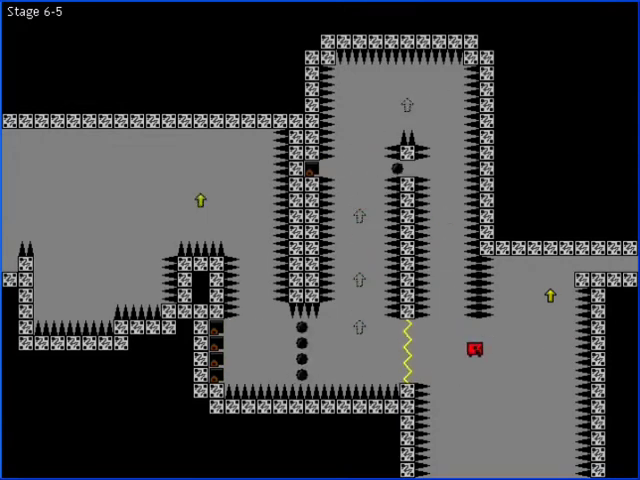
pyautogui.press('Right')
pyautogui.press('Right')
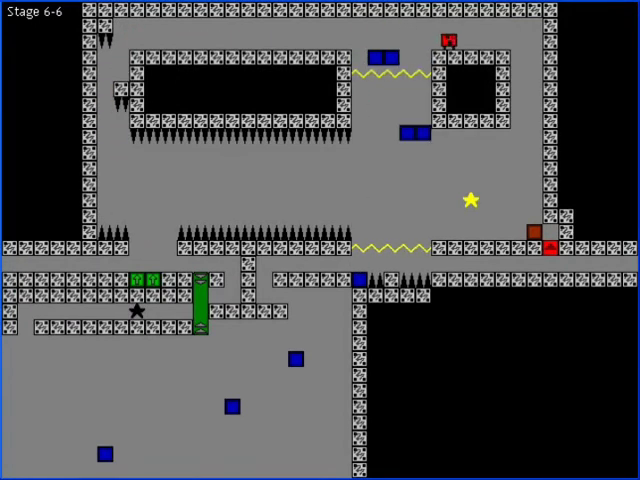
# Step: Run the cube back and forth along the top ledge to drop the blue blocks
pyautogui.press('Left')
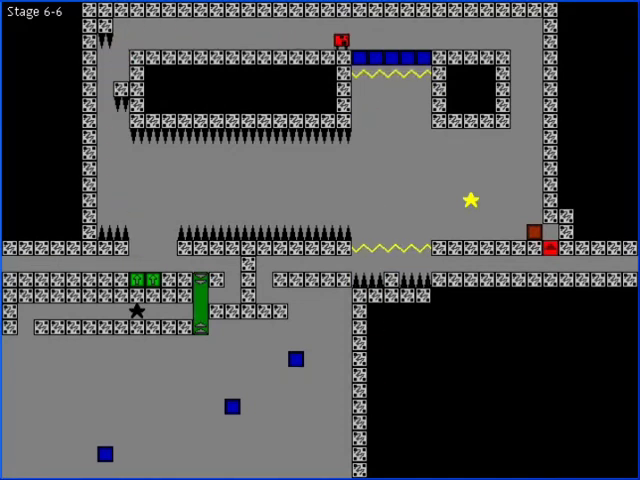
pyautogui.press('Right')
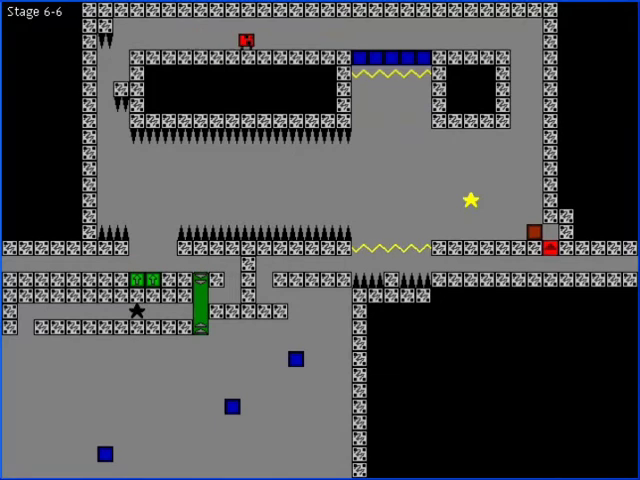
pyautogui.press('Left')
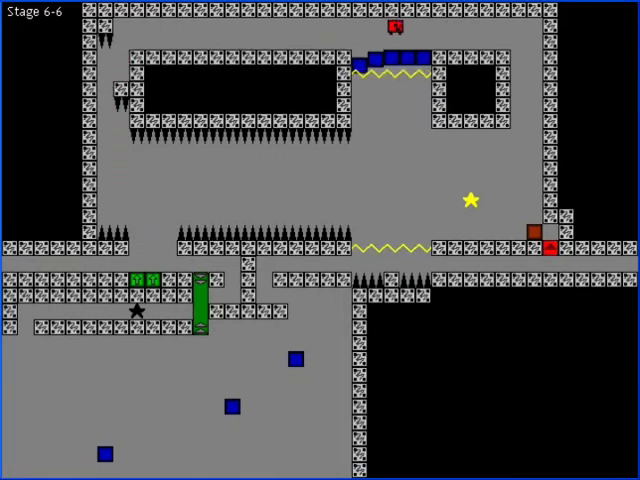
# Step: Land the cube on the red switch so it turns green and the barrier opens
pyautogui.press('Right')
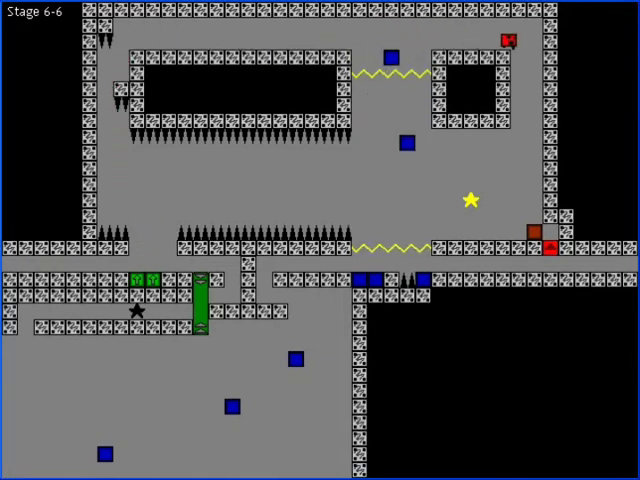
pyautogui.press('Right')
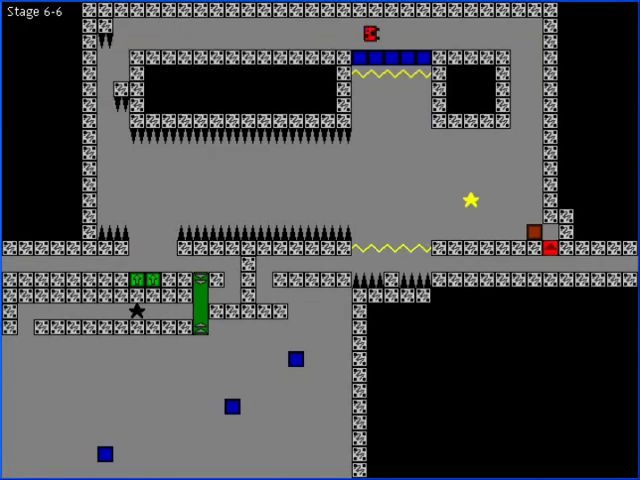
pyautogui.press('Right')
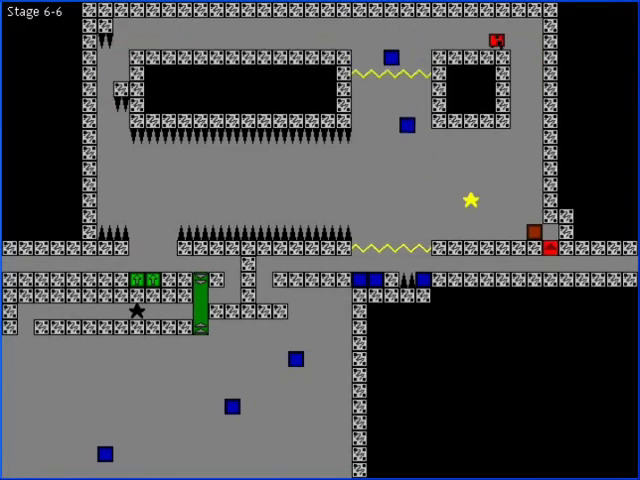
pyautogui.press('Right')
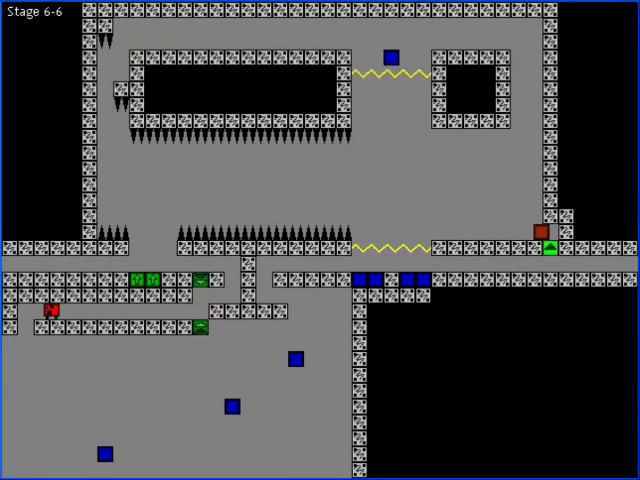
# Step: Drop through the opened green door and hop across the blue blocks to the corridor ledge
pyautogui.press('Left')
pyautogui.press('Right')
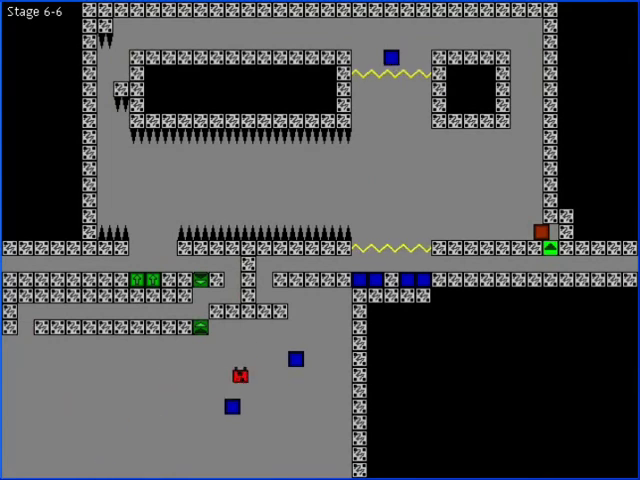
pyautogui.press('Right')
pyautogui.press('Up')
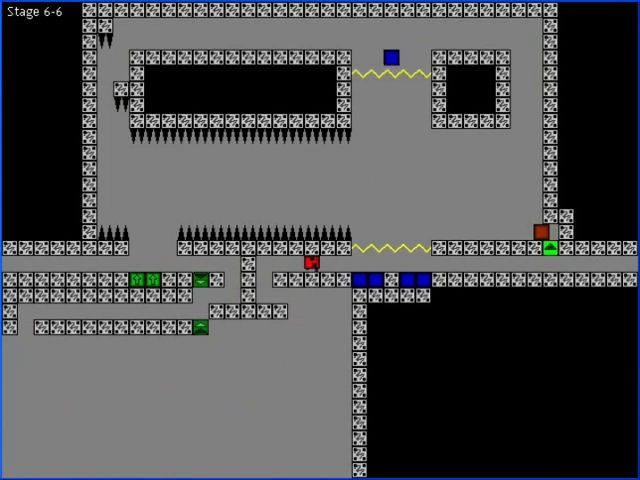